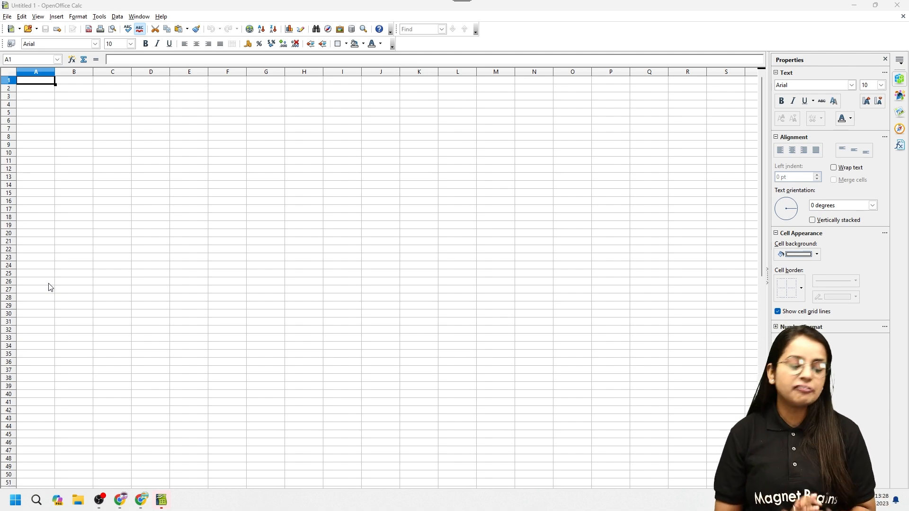
# Consult the quiz question in the browser, return to OpenOffice Calc and enter "Record of Students in a" in cell A1
pyautogui.hotkey('alt', 'Tab')
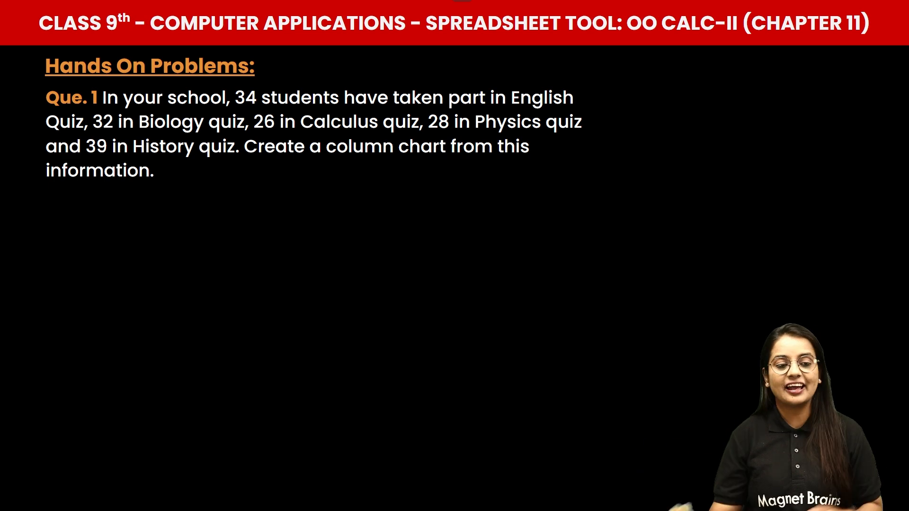
pyautogui.hotkey('alt', 'Tab')
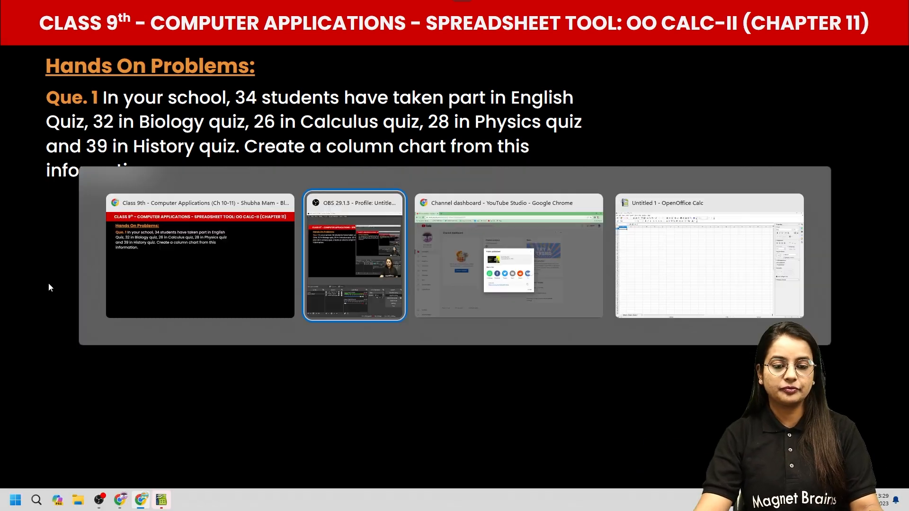
pyautogui.click(684, 248)
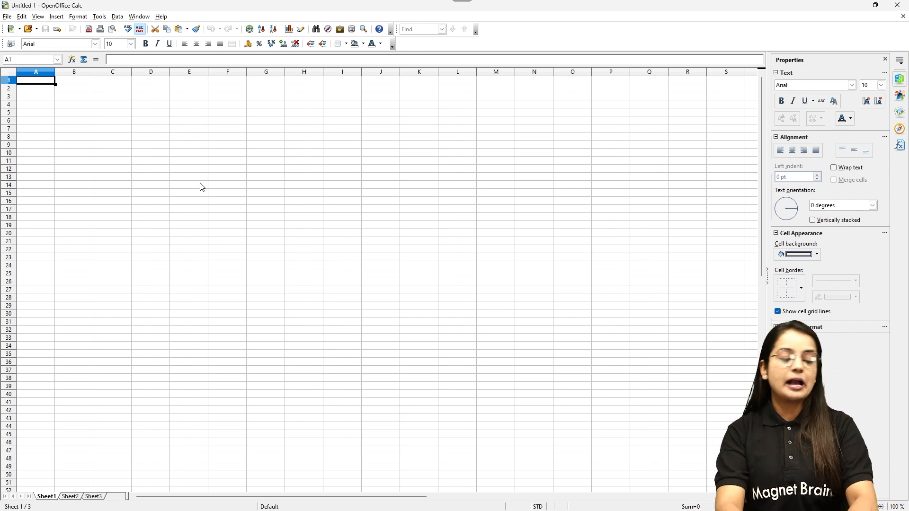
pyautogui.write('Record')
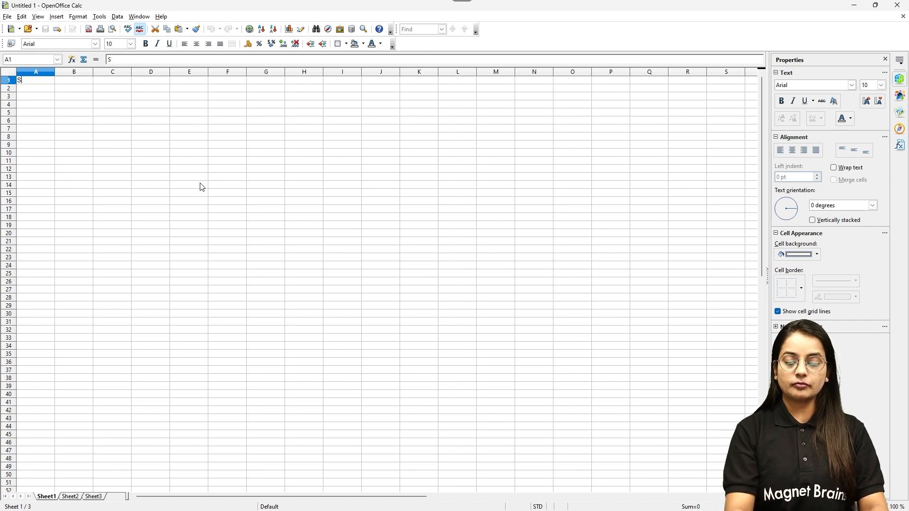
pyautogui.write(' of')
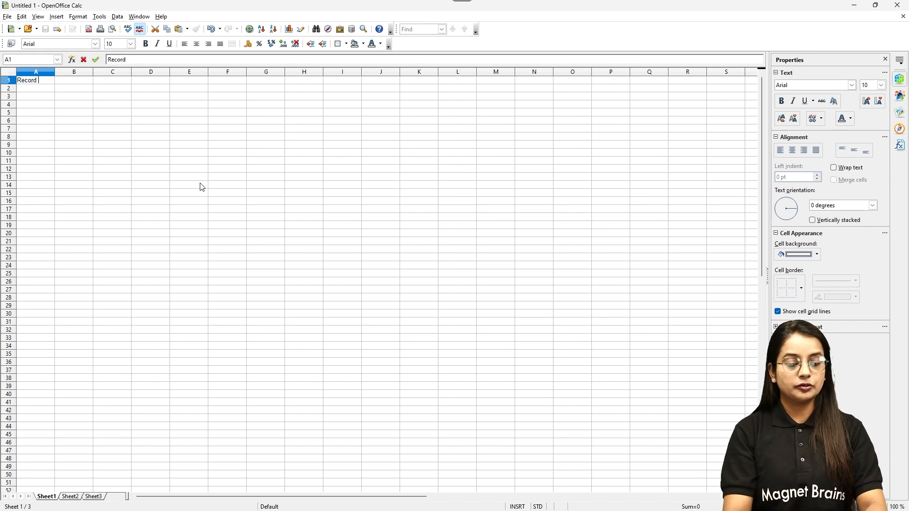
pyautogui.write(' Students')
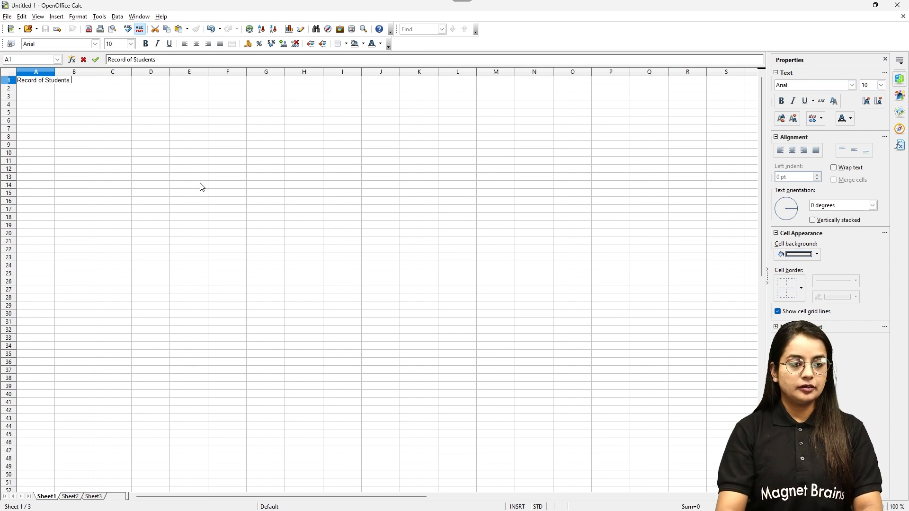
pyautogui.write(' in  a')
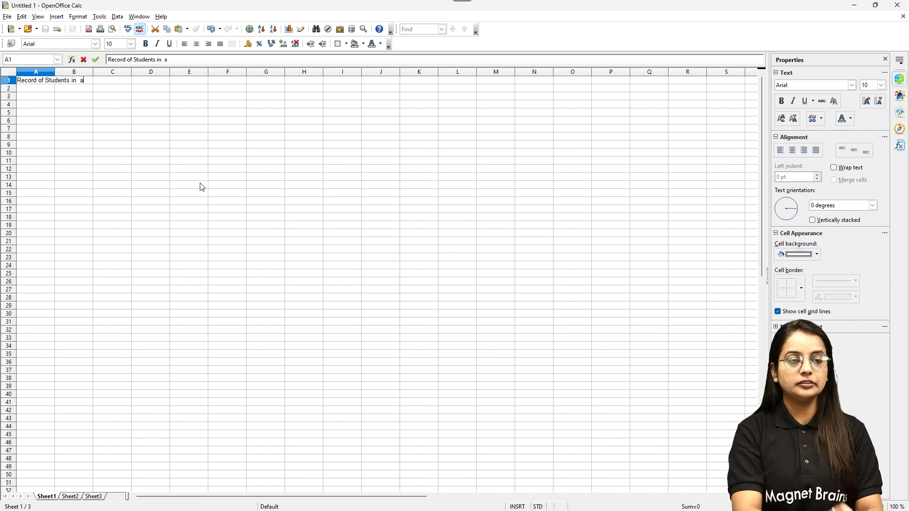
pyautogui.hotkey('ctrl', 'Right')
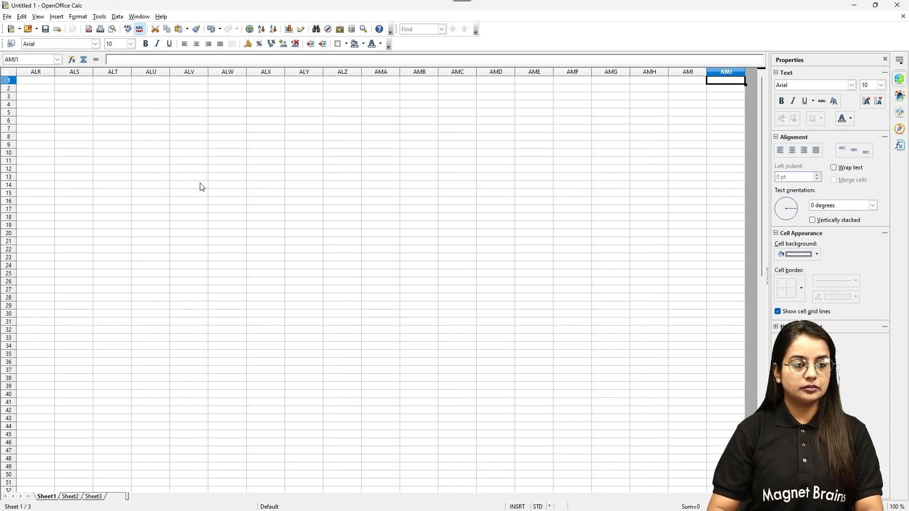
pyautogui.hotkey('ctrl', 'Left')
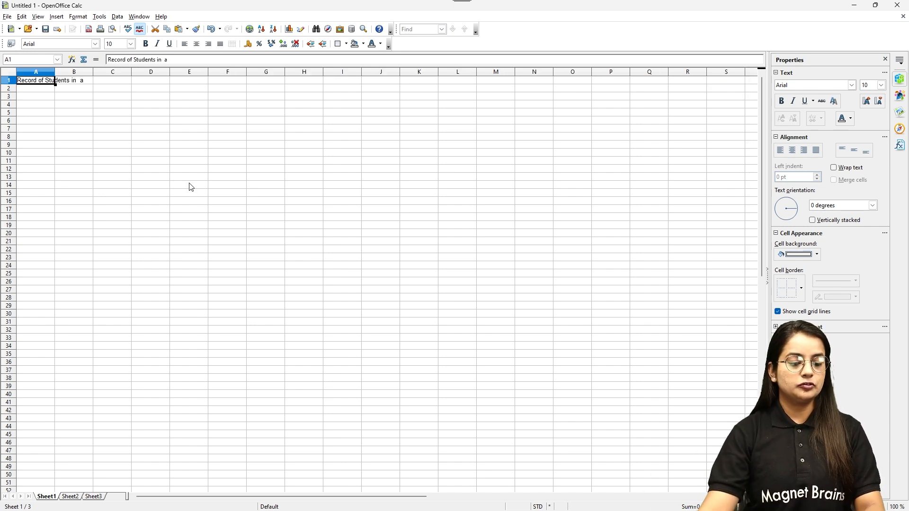
# Edit the title in cell A1 to read "Record of Students in School Quiz"
pyautogui.doubleClick(38, 81)
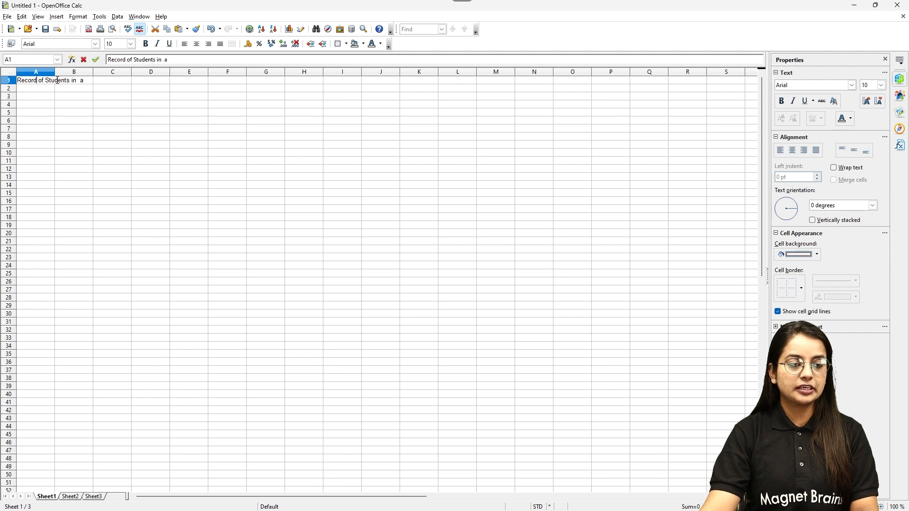
pyautogui.press('End')
pyautogui.press('Left')
pyautogui.press('BackSpace')
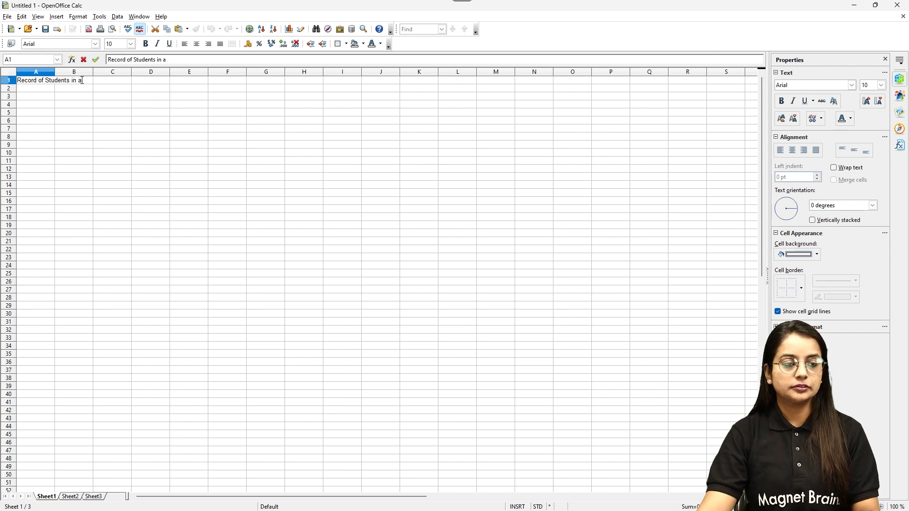
pyautogui.write('School Quiz')
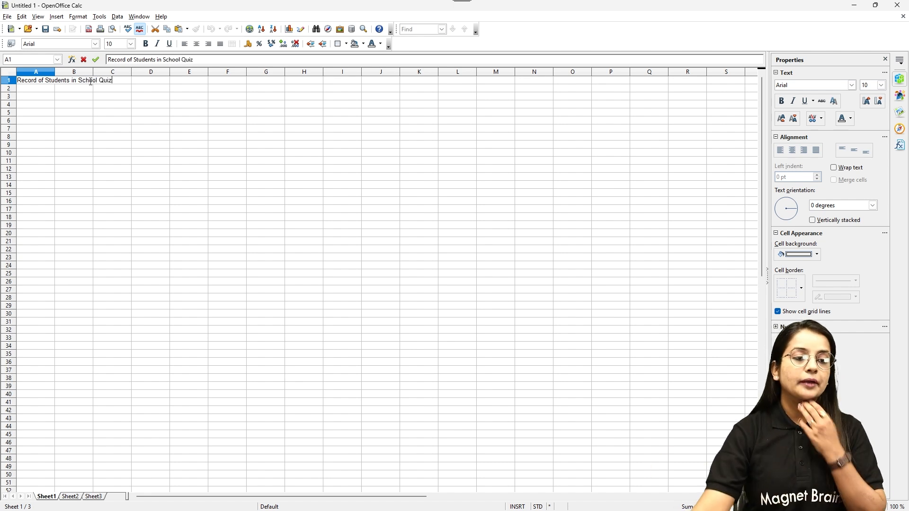
# Consult the question in the browser and list the subjects English, Biology and Calculus in Calc cells A2 to A4
pyautogui.click(29, 91)
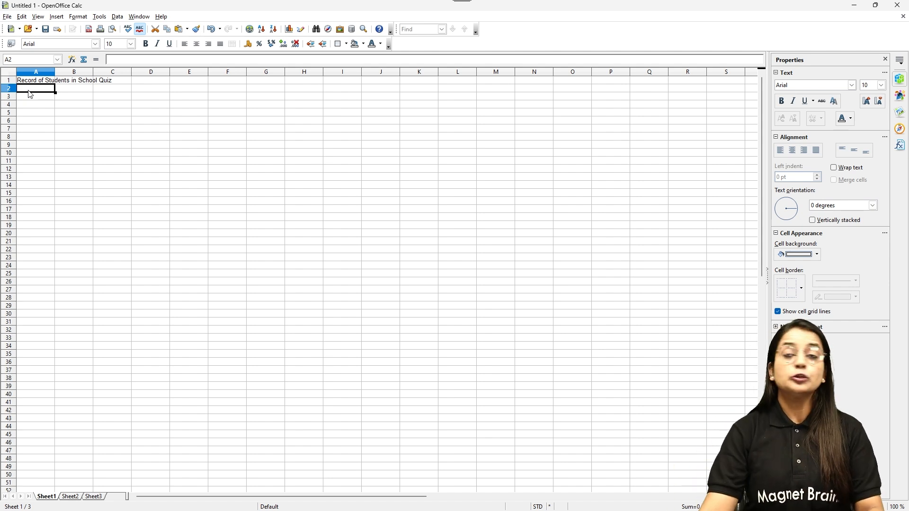
pyautogui.hotkey('alt', 'Tab')
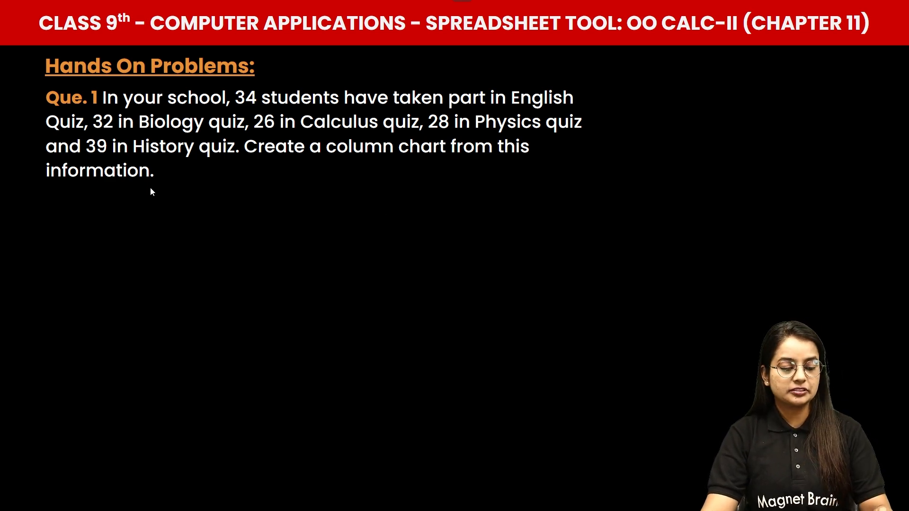
pyautogui.hotkey('alt', 'Tab')
pyautogui.write('English')
pyautogui.press('Return')
pyautogui.write('Biology')
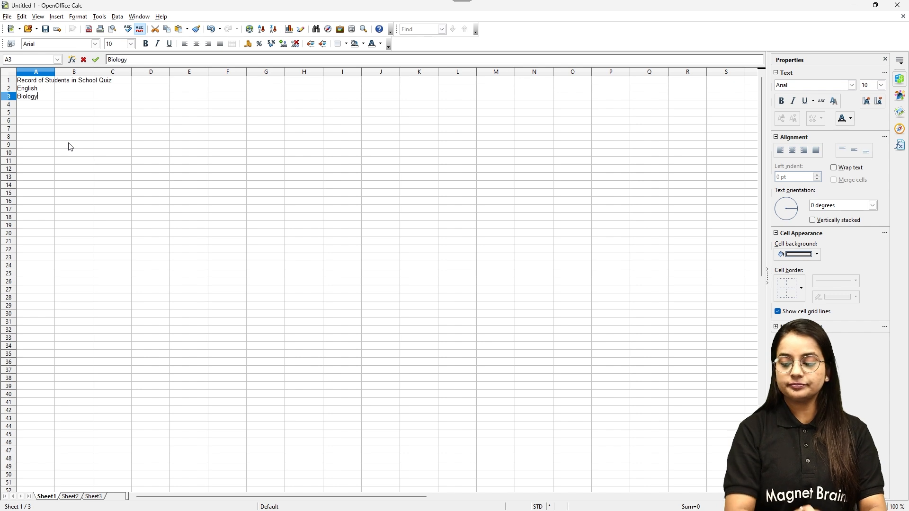
pyautogui.press('Return')
pyautogui.write('Calculus')
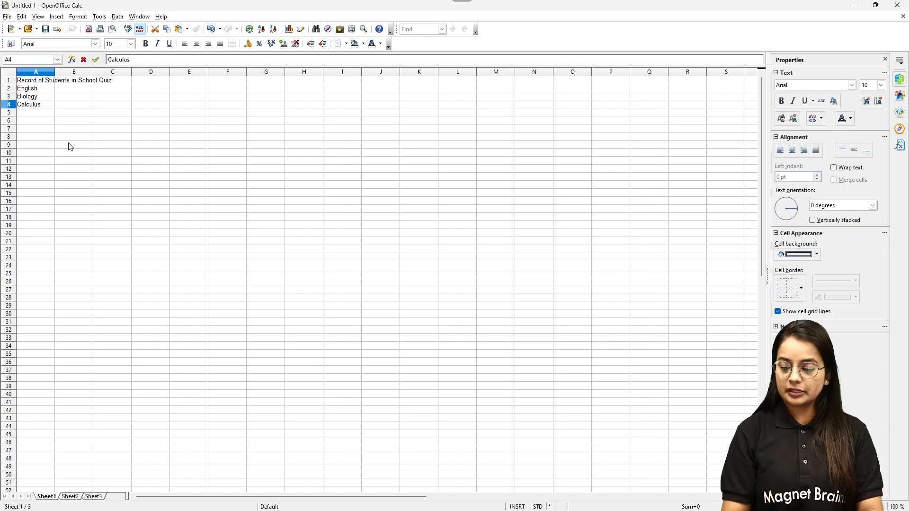
pyautogui.press('Return')
# Enter Physics as the next subject in cell A5, correcting any typing errors
pyautogui.write('Ohysics')
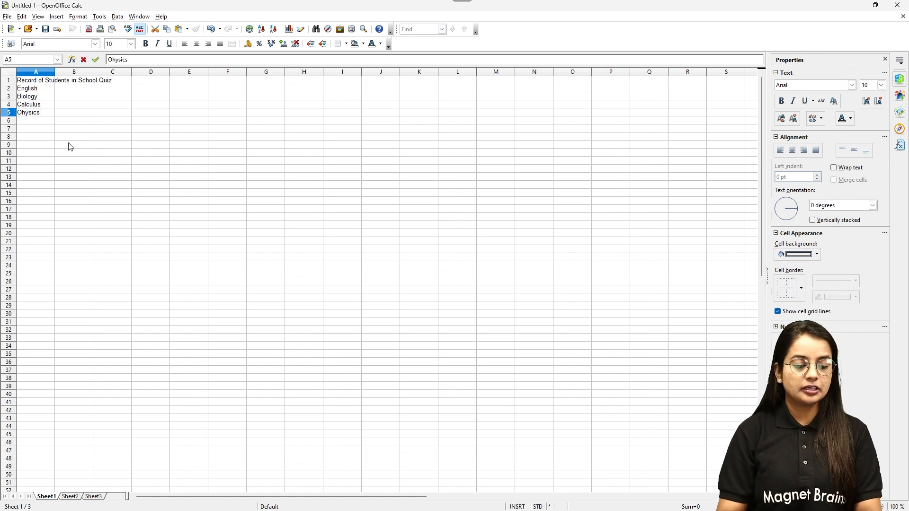
pyautogui.press('BackSpace')
pyautogui.press('BackSpace')
pyautogui.press('BackSpace')
pyautogui.press('BackSpace')
pyautogui.press('BackSpace')
pyautogui.press('BackSpace')
pyautogui.press('BackSpace')
pyautogui.write('Phys')
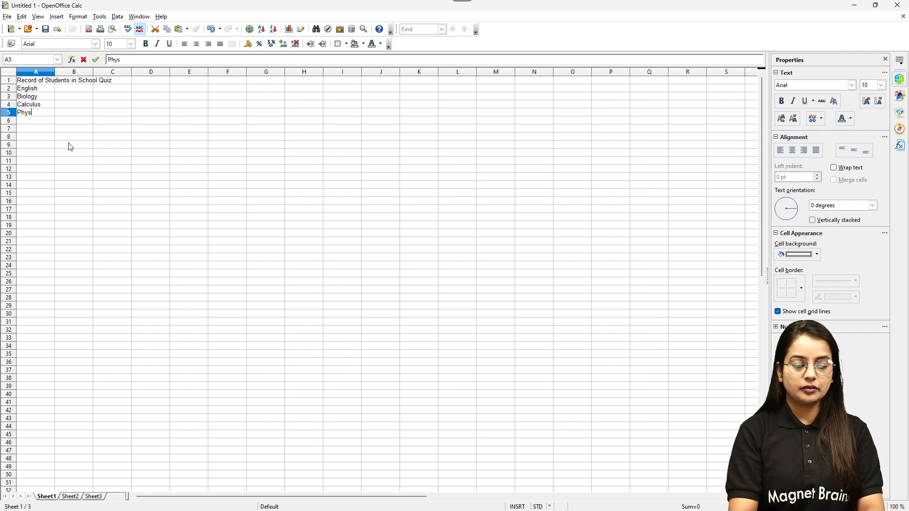
pyautogui.write('ivc]cs')
pyautogui.press('BackSpace')
pyautogui.press('BackSpace')
pyautogui.press('BackSpace')
pyautogui.press('BackSpace')
pyautogui.press('BackSpace')
pyautogui.write('cs')
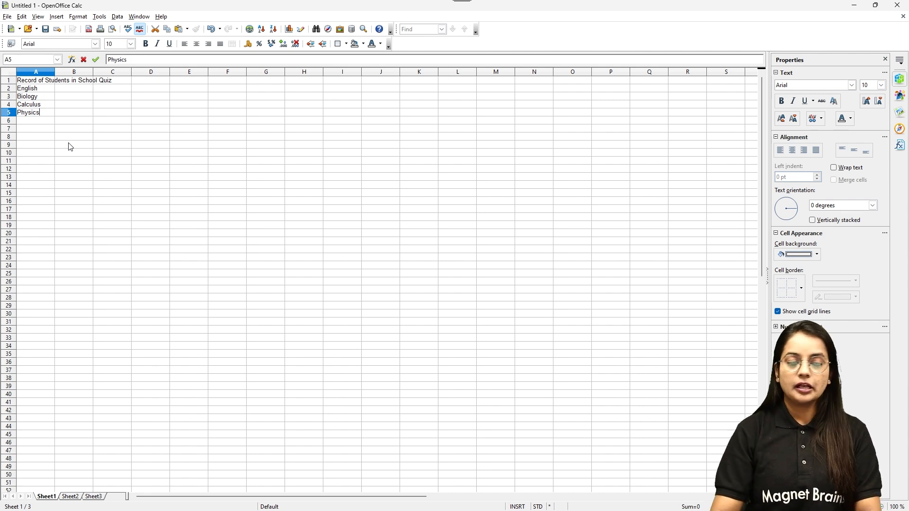
pyautogui.press('Return')
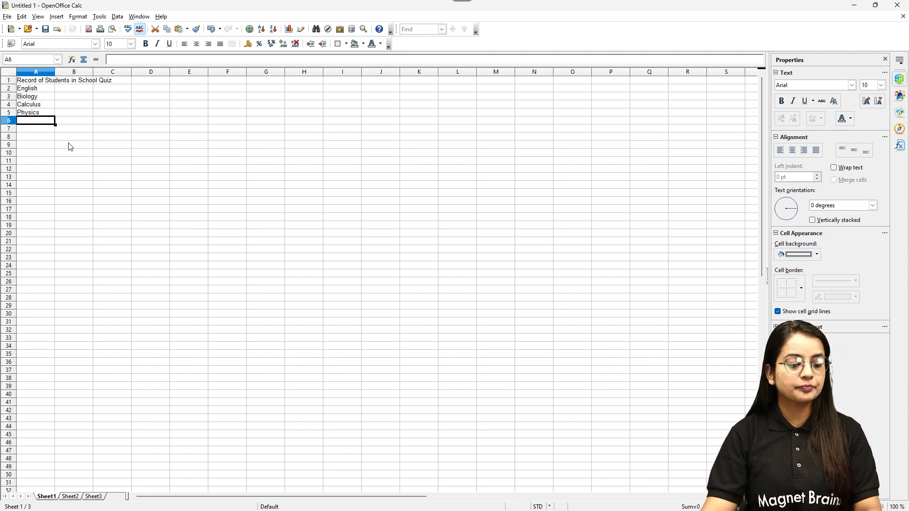
# Check the question in the browser for the remaining subject and enter History in Calc cell A6
pyautogui.hotkey('alt', 'Tab')
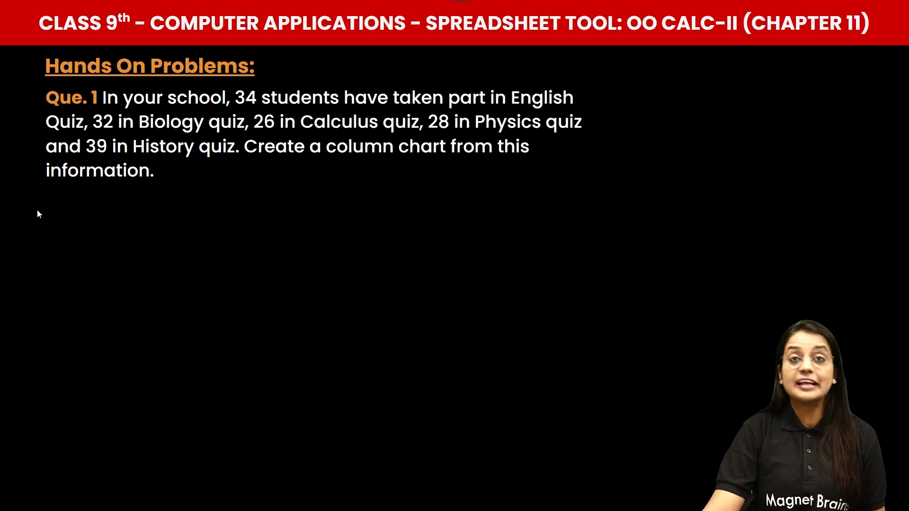
pyautogui.hotkey('alt', 'Tab')
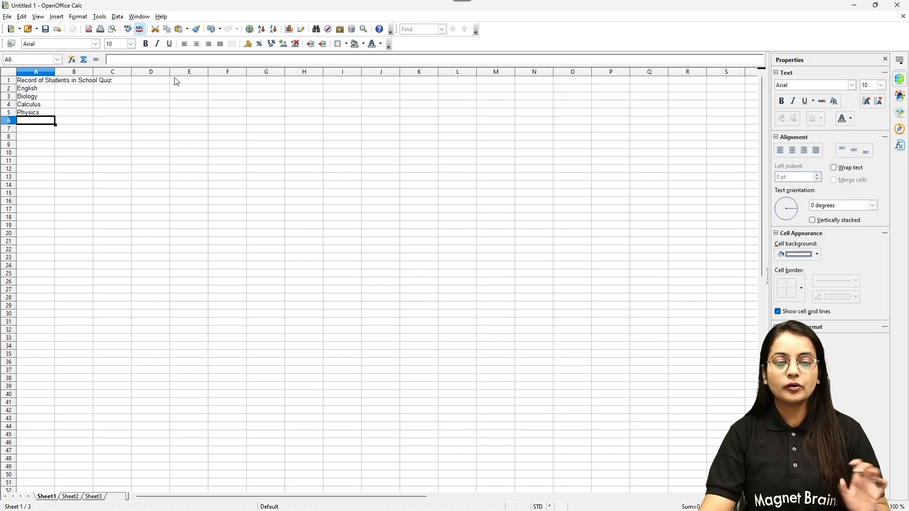
pyautogui.write('History')
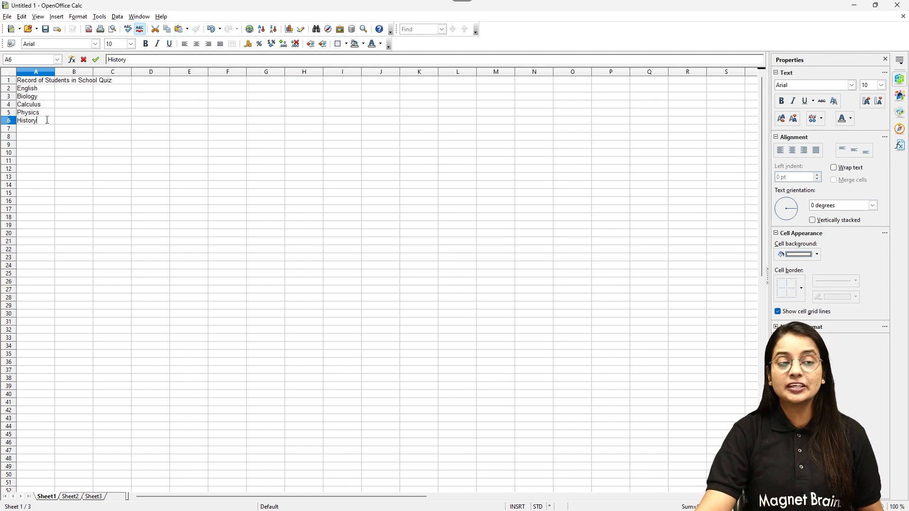
# Consult the question for the participant numbers and enter 34, 32, 26 and 28 in Calc cells B2 to B5
pyautogui.hotkey('alt', 'Tab')
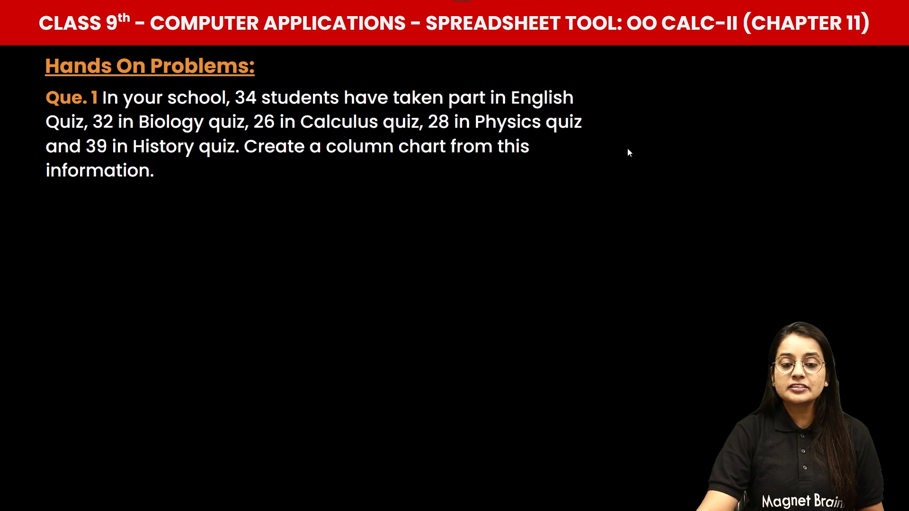
pyautogui.hotkey('alt', 'Tab')
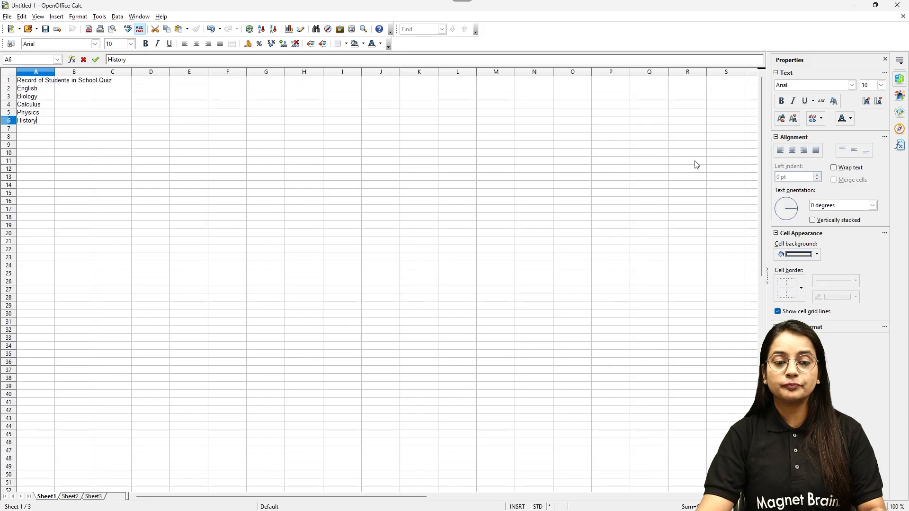
pyautogui.click(73, 84)
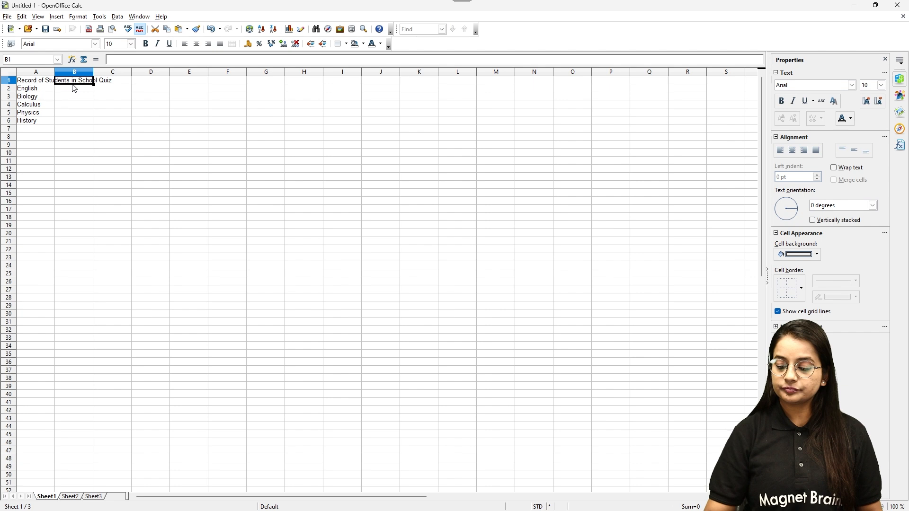
pyautogui.click(75, 89)
pyautogui.write('34')
pyautogui.press('Return')
pyautogui.write('32')
pyautogui.press('Return')
pyautogui.write('26')
pyautogui.press('Return')
pyautogui.write('28')
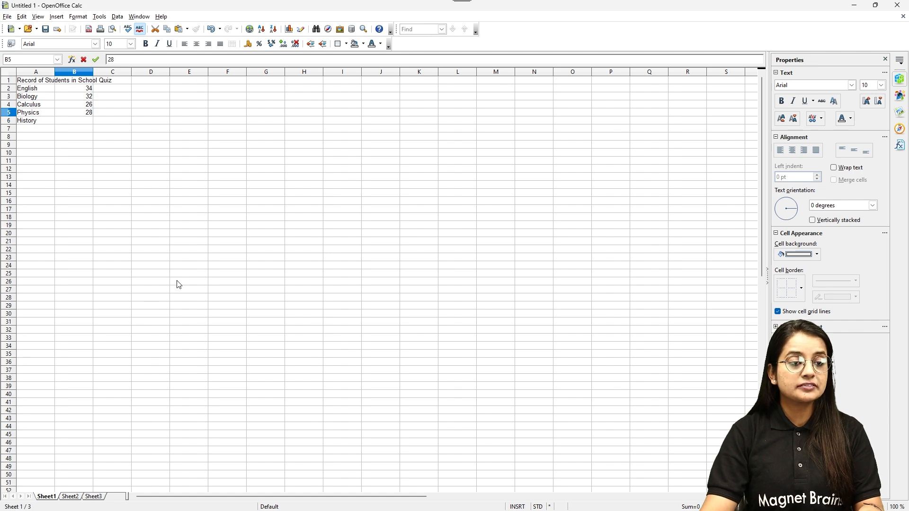
# Shrink and move the spreadsheet window so the question text stays readable beside it, and enter 39 for History in cell B6
pyautogui.click(875, 7)
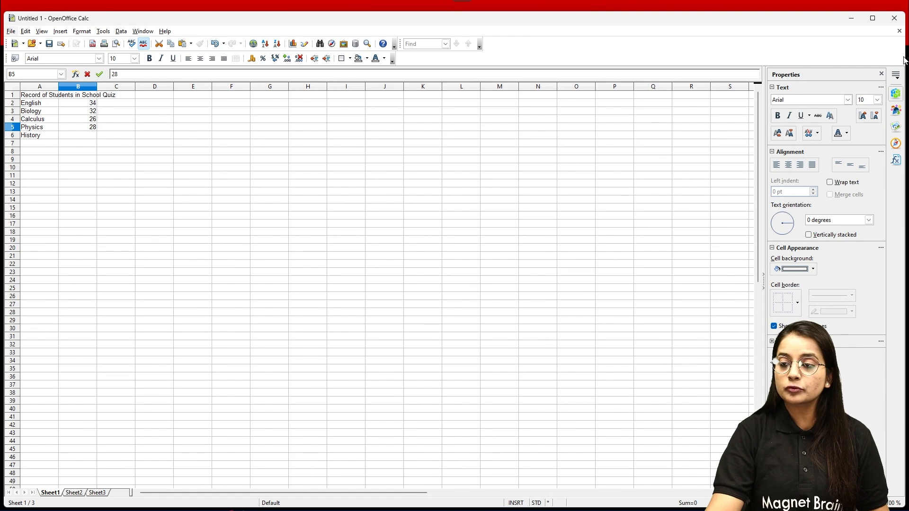
pyautogui.moveTo(638, 73); pyautogui.dragTo(543, 70)
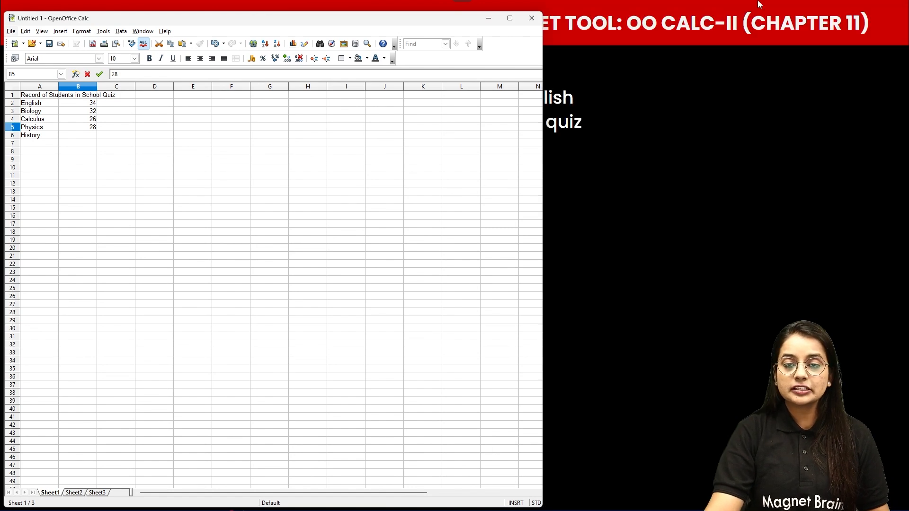
pyautogui.moveTo(417, 22); pyautogui.dragTo(792, 13)
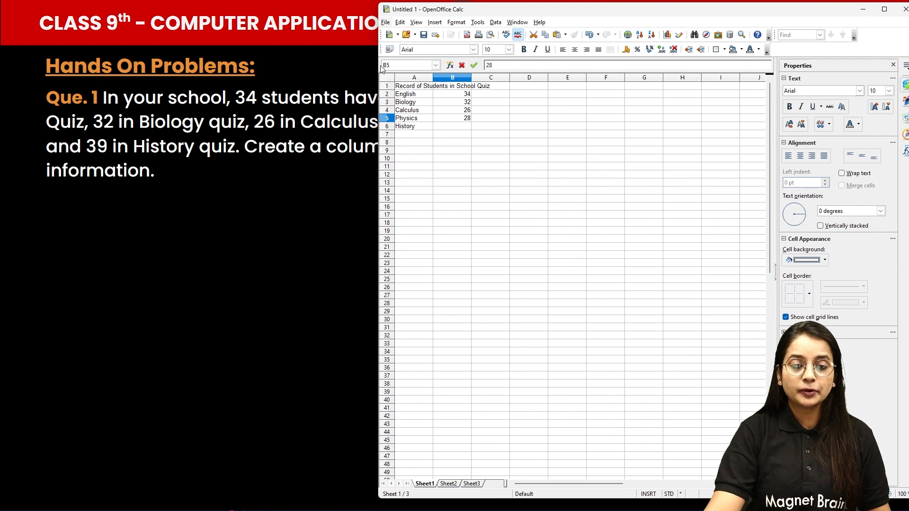
pyautogui.moveTo(377, 64); pyautogui.dragTo(584, 70)
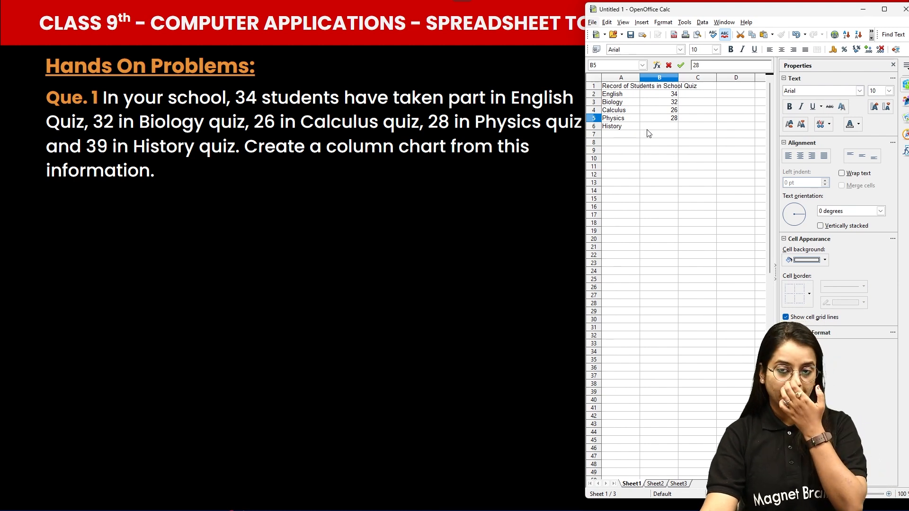
pyautogui.press('Return')
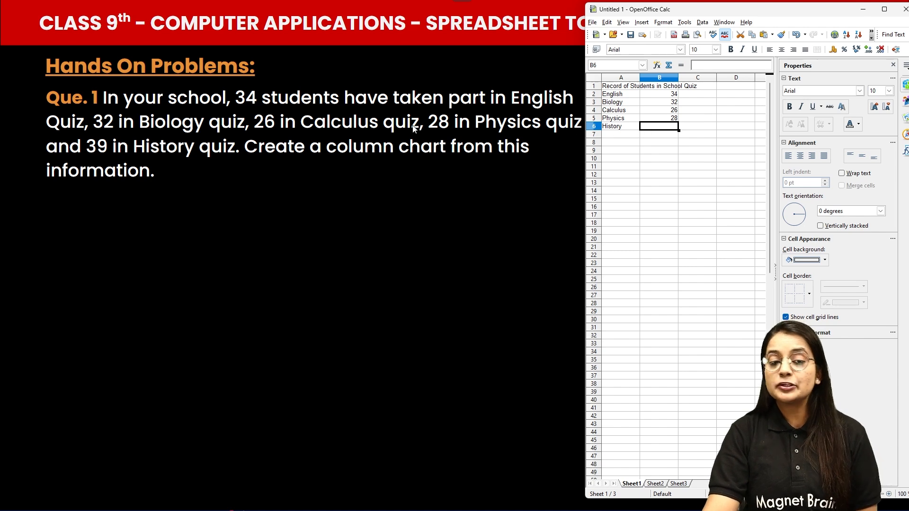
pyautogui.write('39')
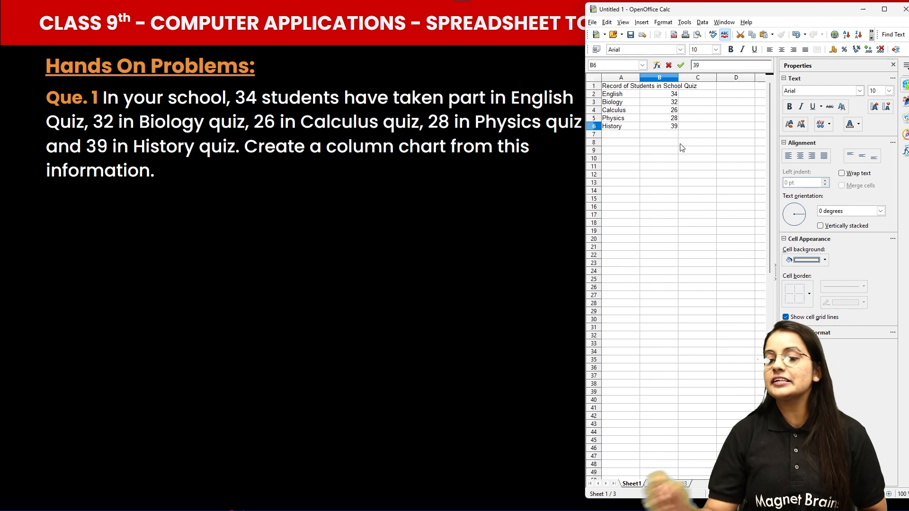
# Increase the height of the title row 1 and select cells A1 to B1
pyautogui.click(595, 88)
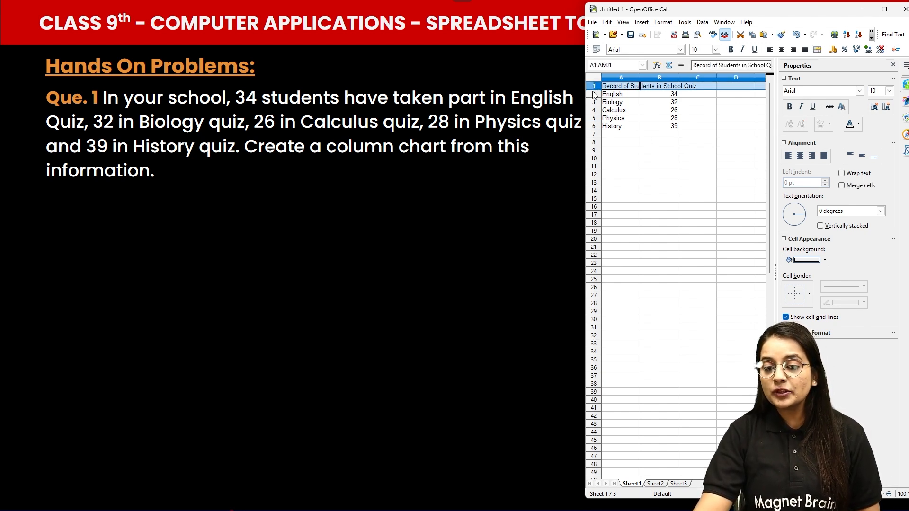
pyautogui.moveTo(594, 90); pyautogui.dragTo(668, 95)
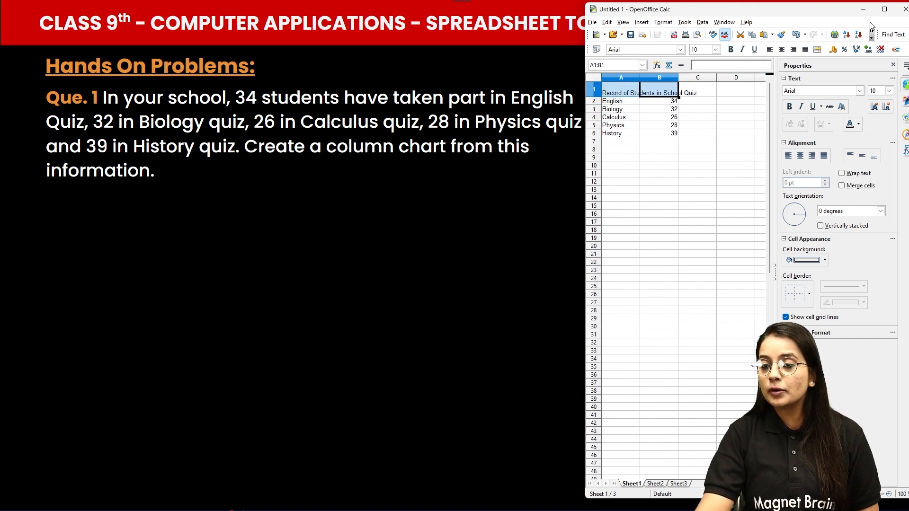
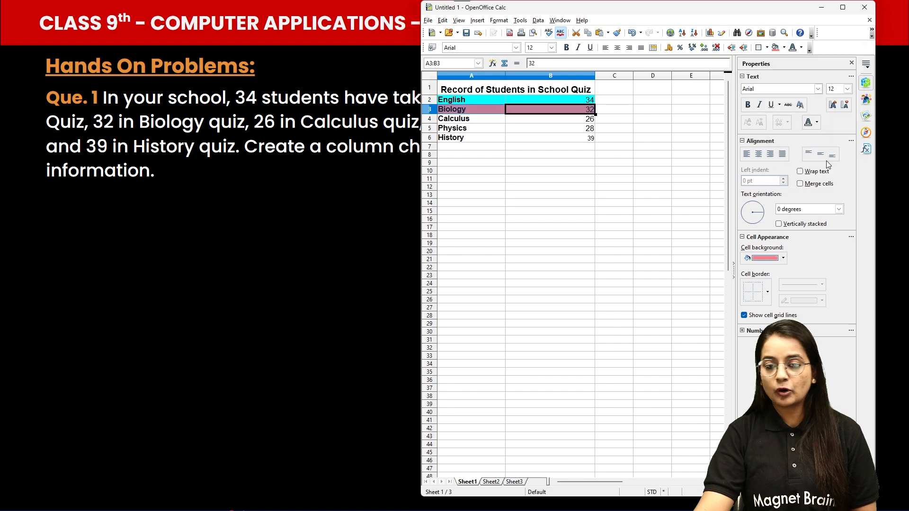
# Set the background of the Biology row, cells A3 to B3, to yellow-green
pyautogui.click(784, 47)
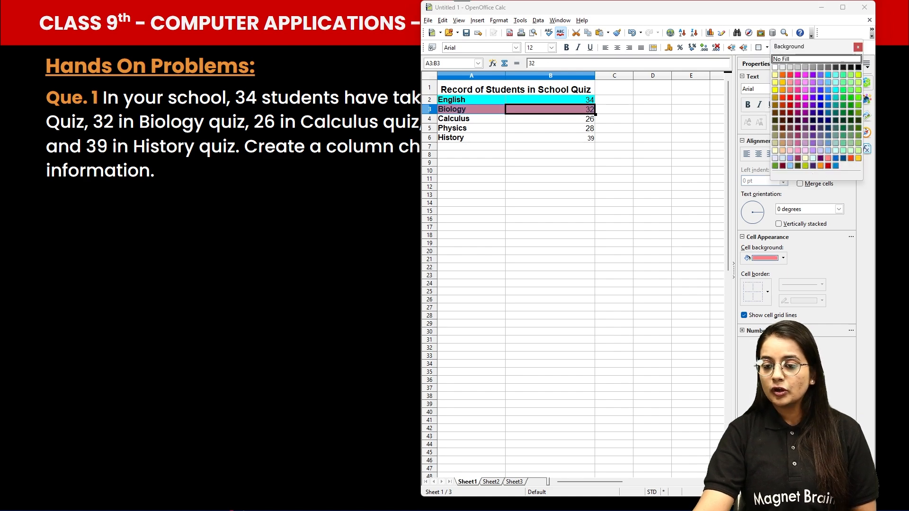
pyautogui.click(806, 167)
pyautogui.moveTo(442, 119); pyautogui.dragTo(581, 114)
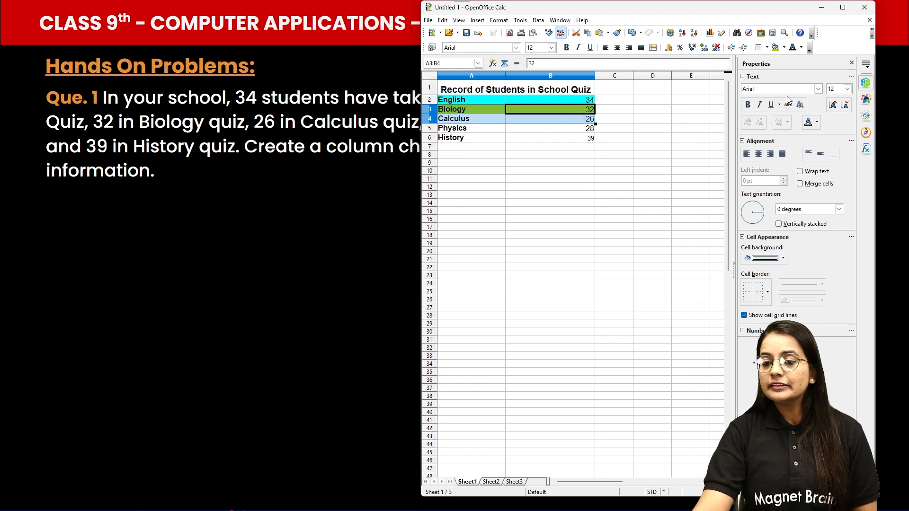
pyautogui.click(785, 48)
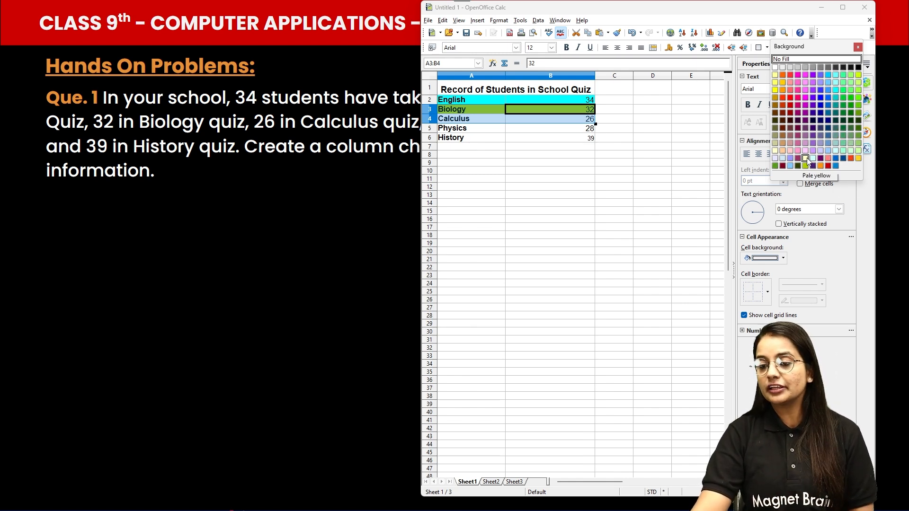
pyautogui.click(829, 164)
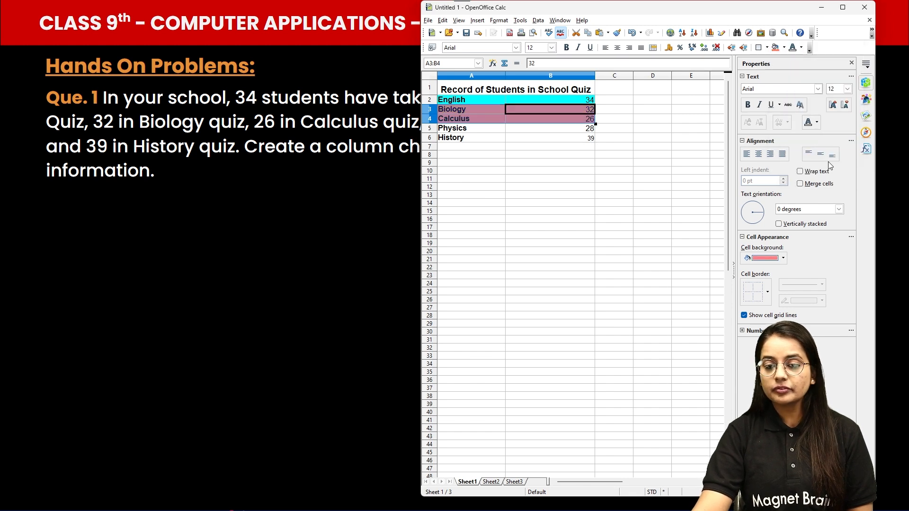
pyautogui.hotkey('ctrl', 'z')
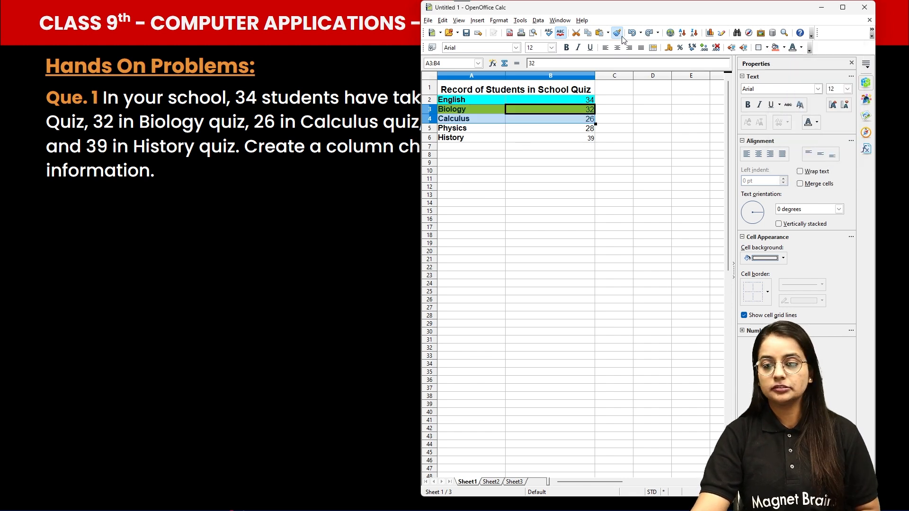
# Fill the Calculus row, cells A4 to B4, with a pink background
pyautogui.click(566, 121)
pyautogui.keyDown('shift'); pyautogui.click(452, 122); pyautogui.keyUp('shift')
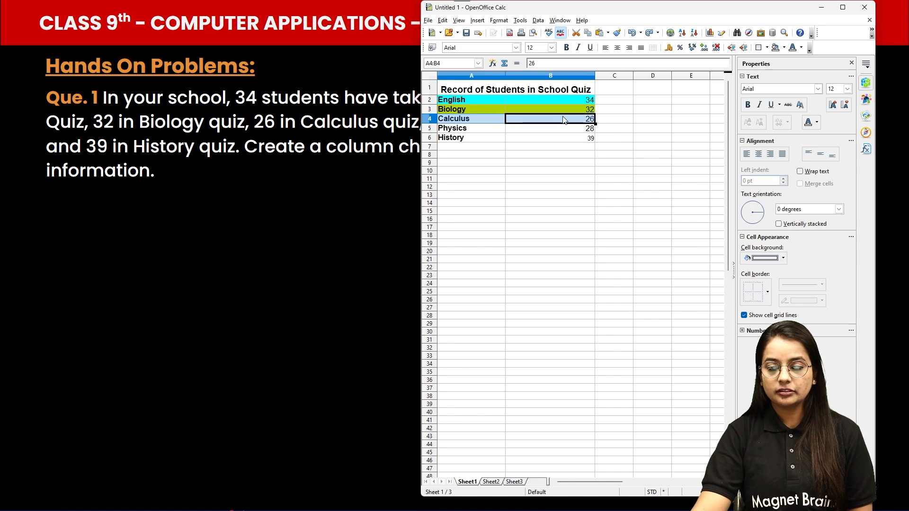
pyautogui.click(784, 48)
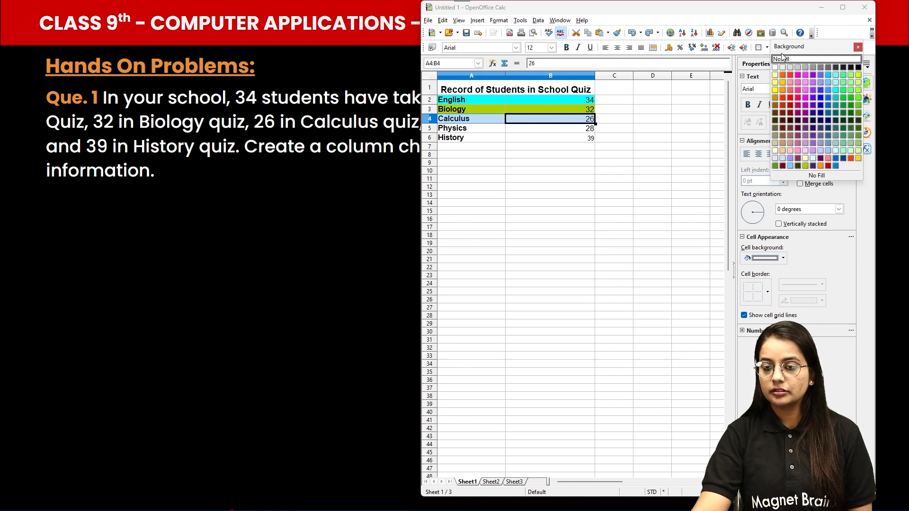
pyautogui.click(793, 151)
# Fill the Physics row, cells A5 to B5, with a bright green background
pyautogui.click(469, 129)
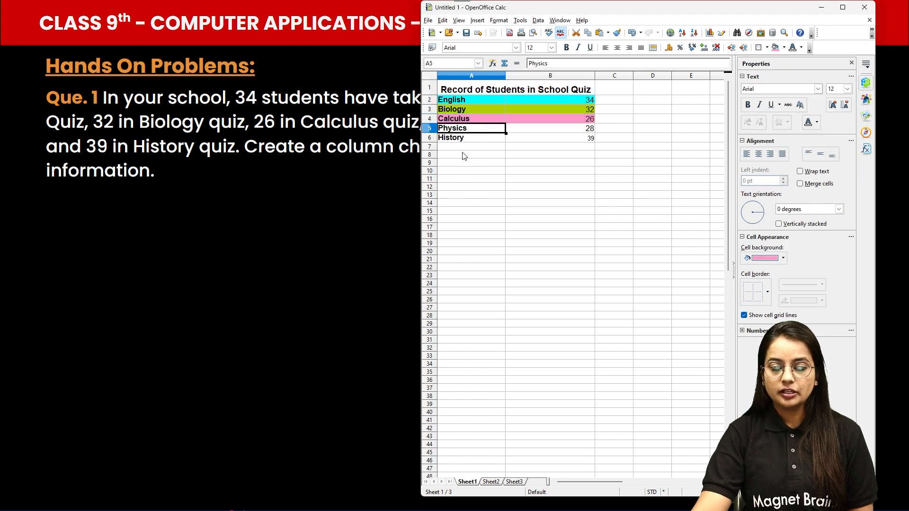
pyautogui.moveTo(497, 129); pyautogui.dragTo(532, 119)
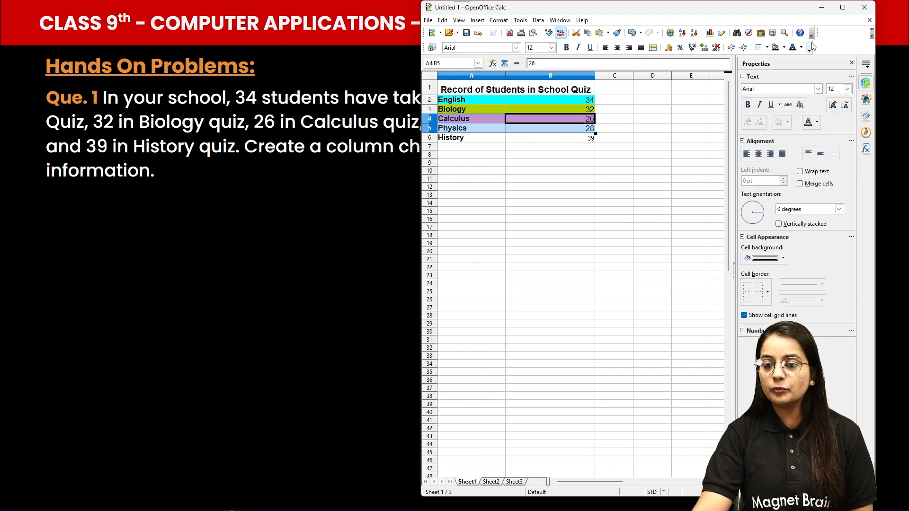
pyautogui.click(531, 120)
pyautogui.moveTo(477, 129); pyautogui.dragTo(544, 127)
pyautogui.click(784, 48)
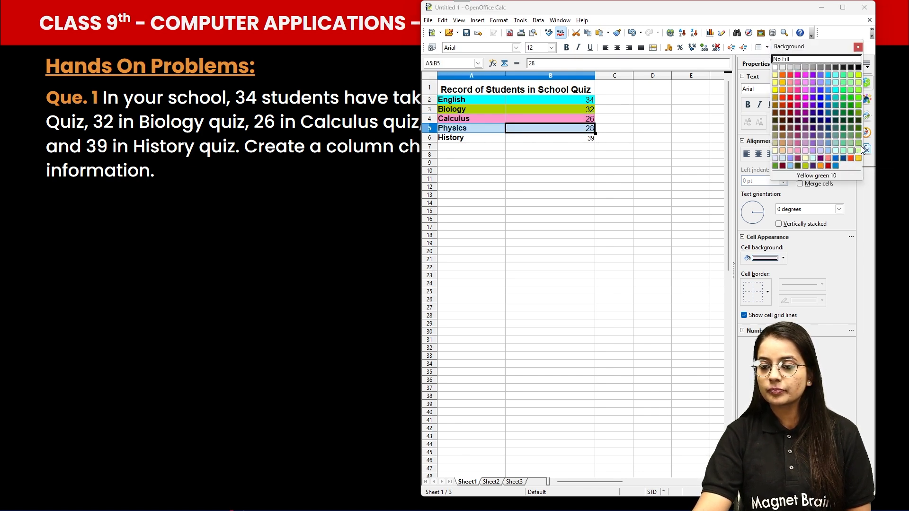
pyautogui.click(844, 77)
# Fill the History row, cells A6 to B6, with a dark blue background
pyautogui.click(540, 141)
pyautogui.moveTo(491, 136); pyautogui.dragTo(577, 138)
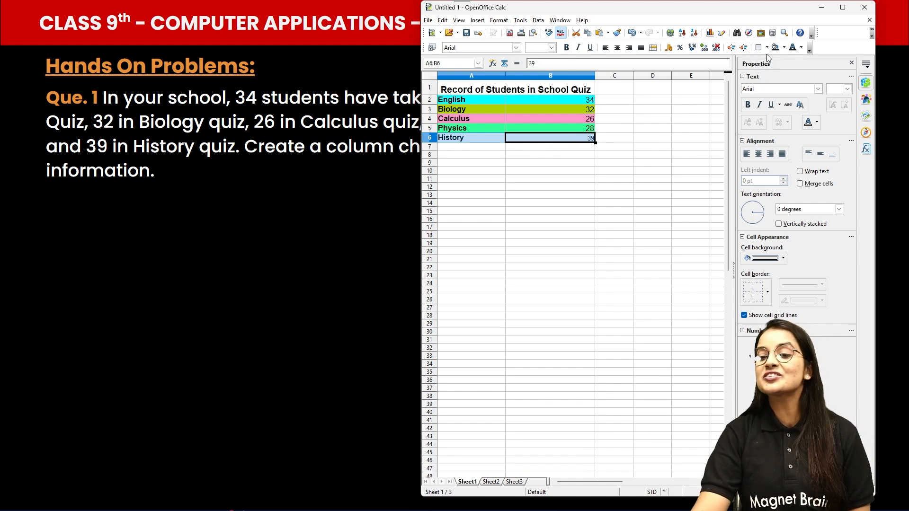
pyautogui.click(783, 47)
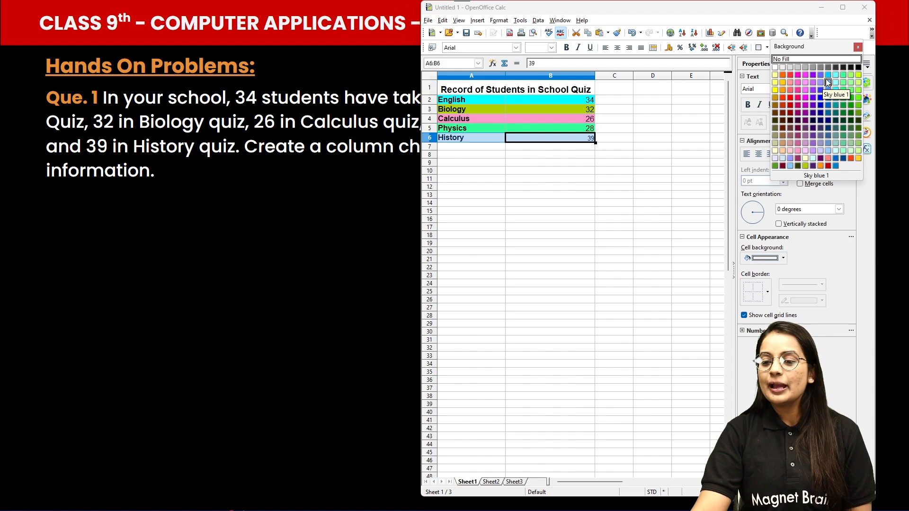
pyautogui.click(836, 159)
pyautogui.click(552, 186)
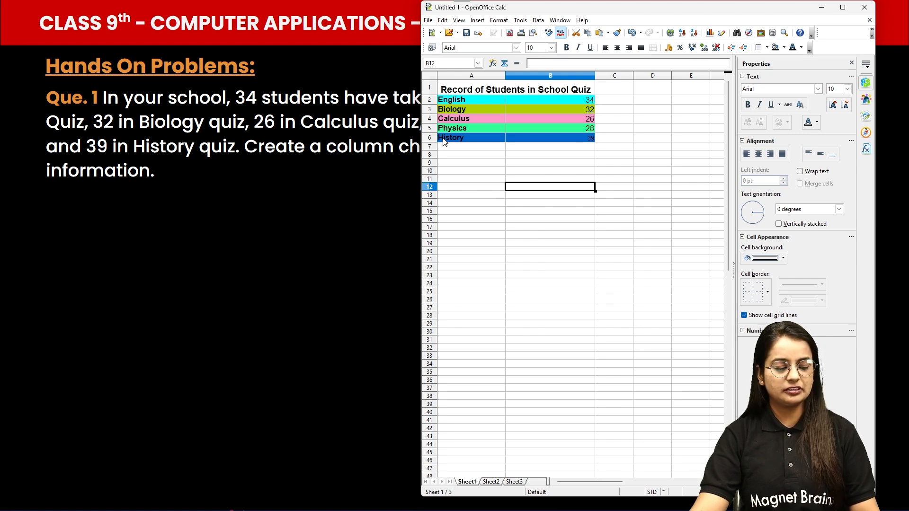
# Set the background of the History row, cells A6 to B6, to light orange
pyautogui.click(450, 146)
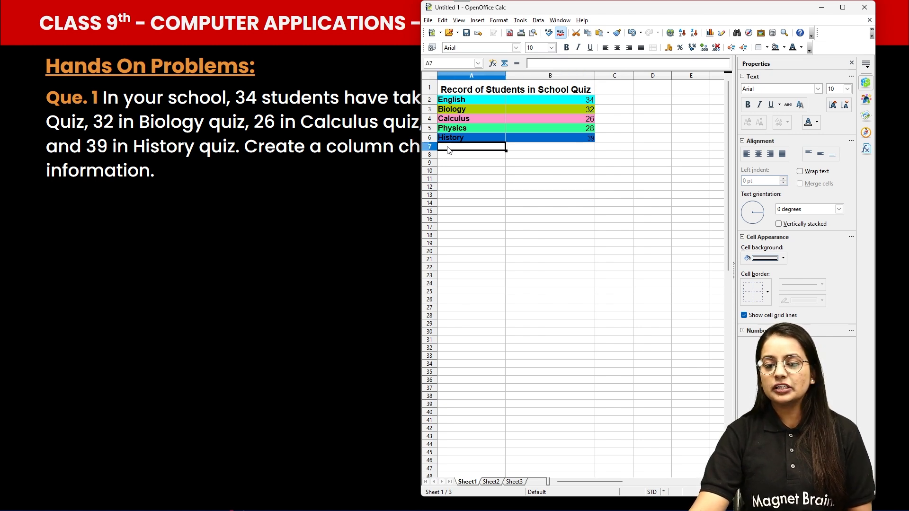
pyautogui.moveTo(456, 138); pyautogui.dragTo(557, 139)
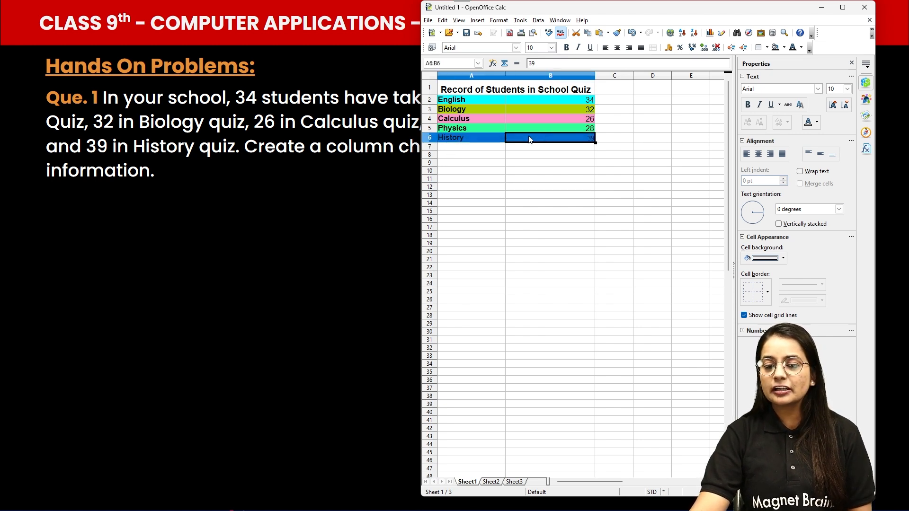
pyautogui.click(785, 47)
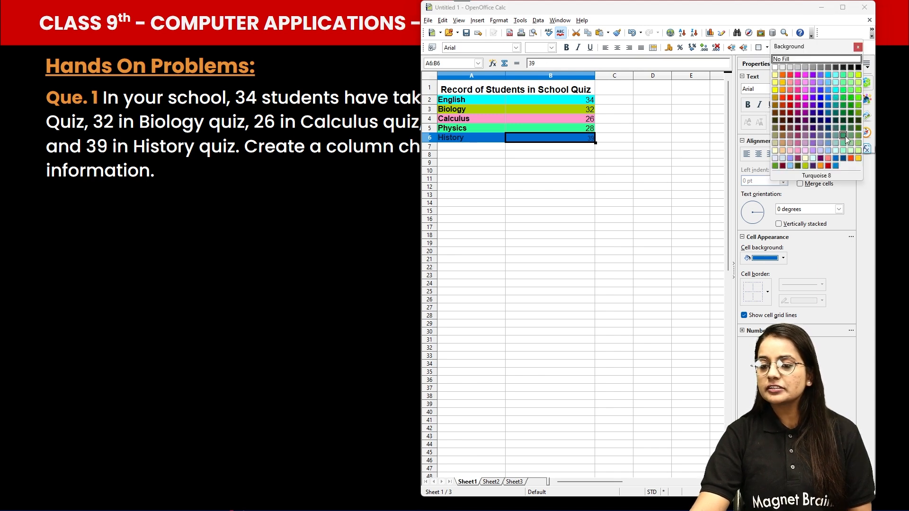
pyautogui.click(783, 151)
pyautogui.click(662, 156)
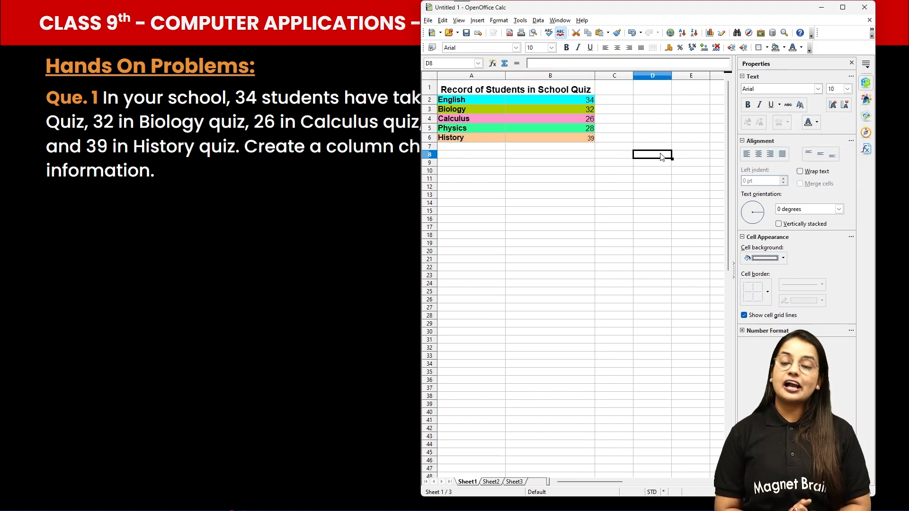
# Maximize the spreadsheet window and make the participant numbers in B2 to B6 bold
pyautogui.click(843, 7)
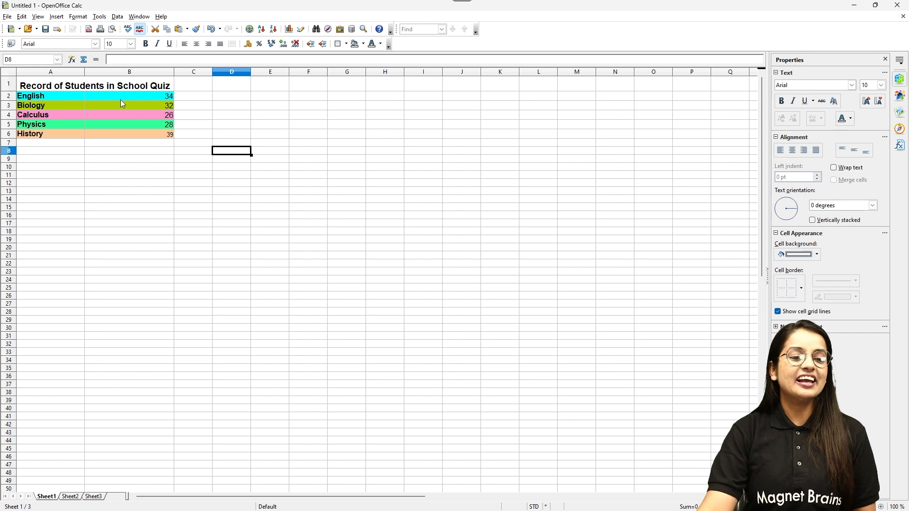
pyautogui.click(128, 87)
pyautogui.moveTo(147, 96); pyautogui.dragTo(158, 137)
pyautogui.click(145, 43)
pyautogui.click(145, 43)
# Copy the formatting of the Physics number in B5 onto the History number in B6
pyautogui.click(169, 134)
pyautogui.click(164, 125)
pyautogui.click(196, 29)
pyautogui.click(163, 138)
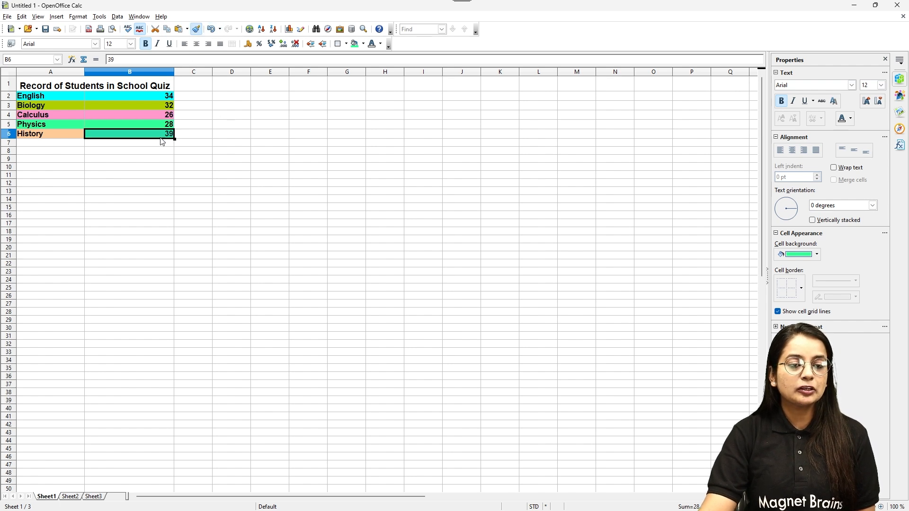
pyautogui.click(232, 116)
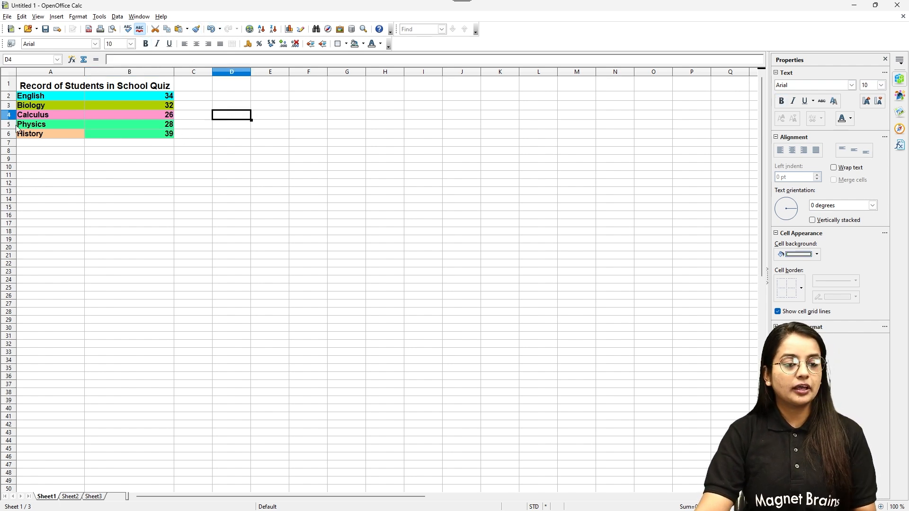
# Copy the formatting of the History label in A6 onto its number in B6
pyautogui.click(66, 136)
pyautogui.click(196, 28)
pyautogui.click(151, 133)
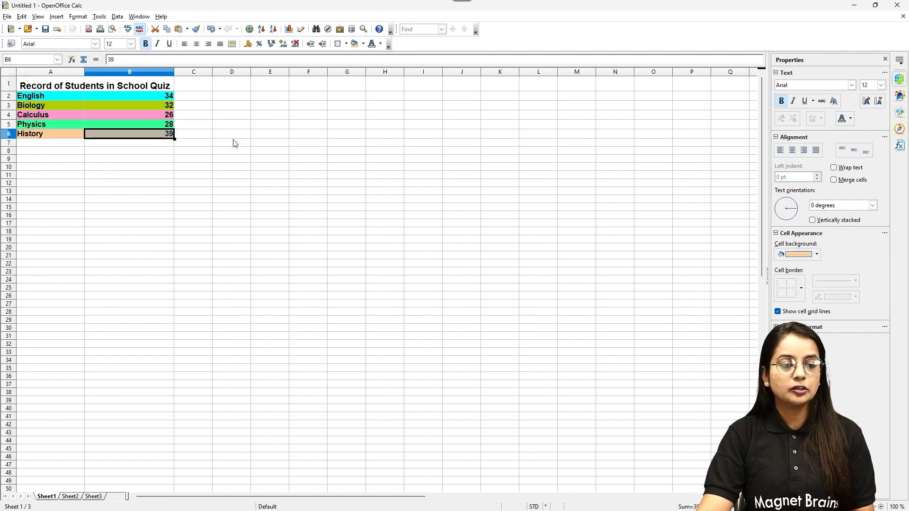
pyautogui.click(229, 136)
pyautogui.click(229, 100)
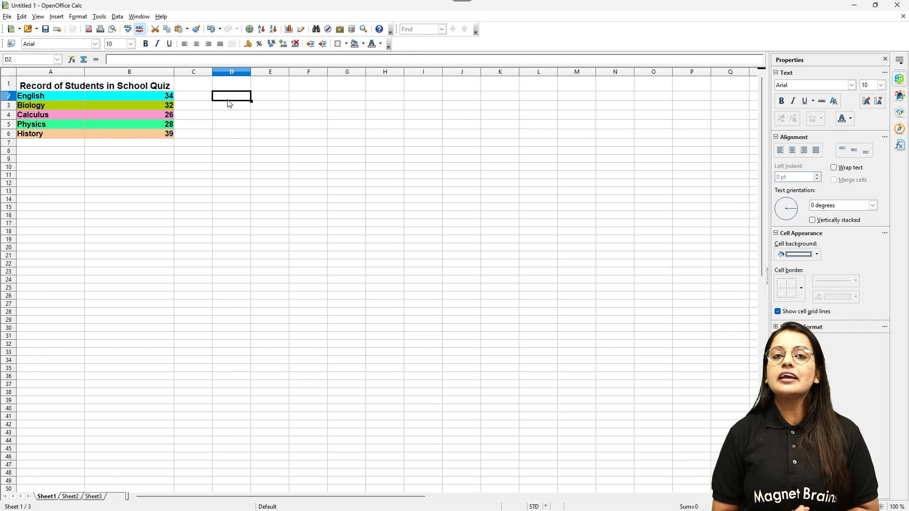
# Center the numbers in B2 to B6 horizontally and set the table title's font color to Red
pyautogui.moveTo(146, 97); pyautogui.dragTo(152, 136)
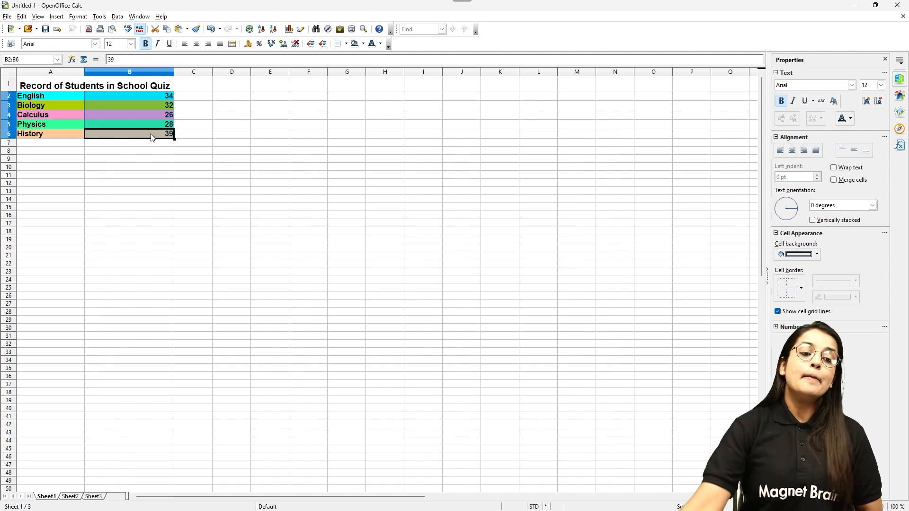
pyautogui.click(197, 45)
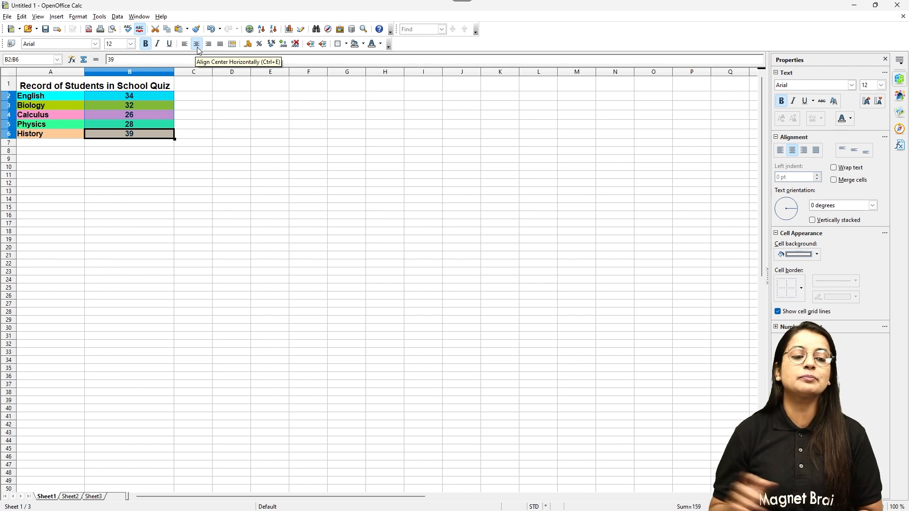
pyautogui.click(46, 85)
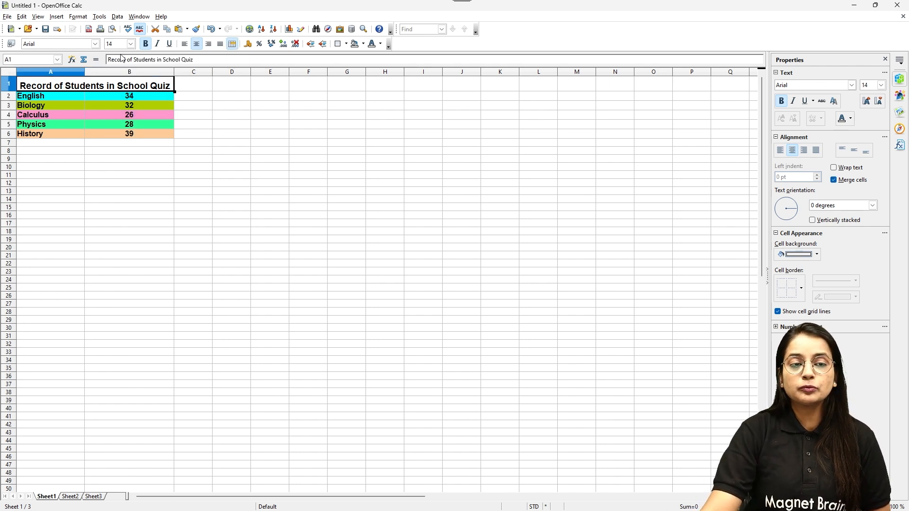
pyautogui.click(380, 48)
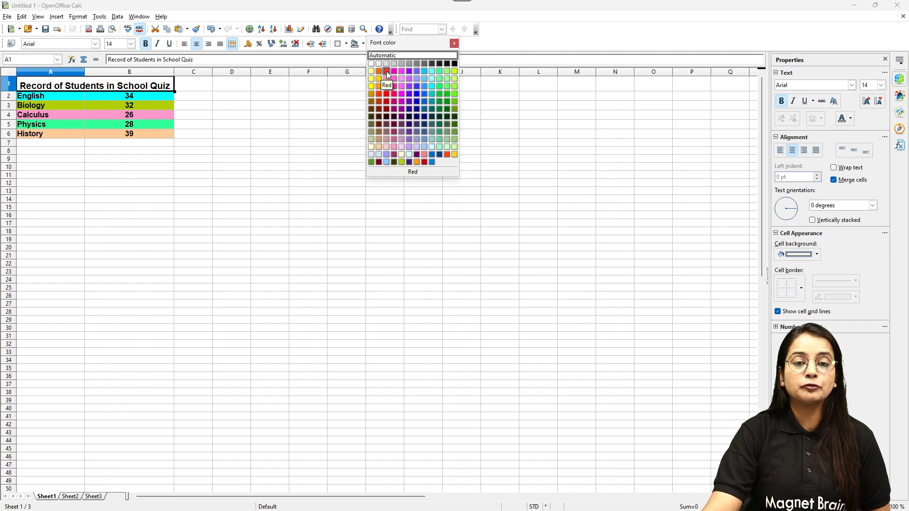
pyautogui.click(388, 76)
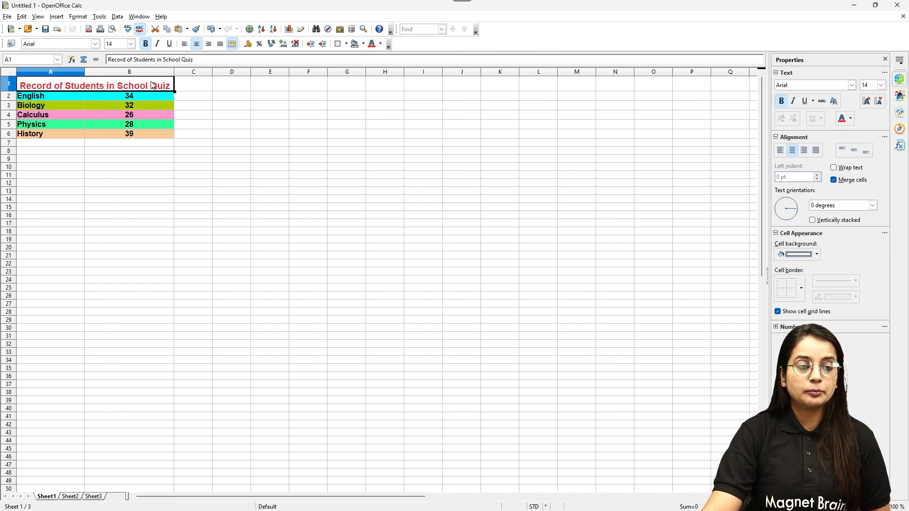
pyautogui.click(259, 118)
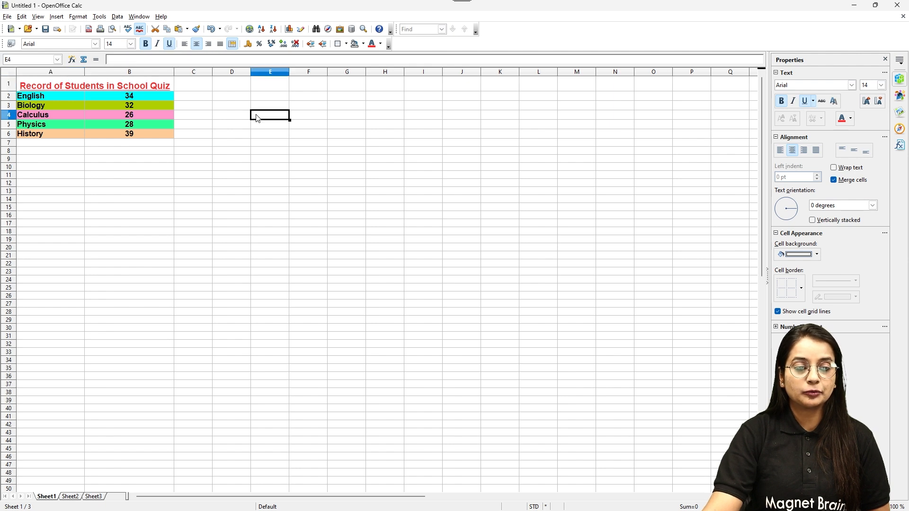
# Widen columns B and A so the table has more room around its title
pyautogui.moveTo(174, 73); pyautogui.dragTo(222, 71)
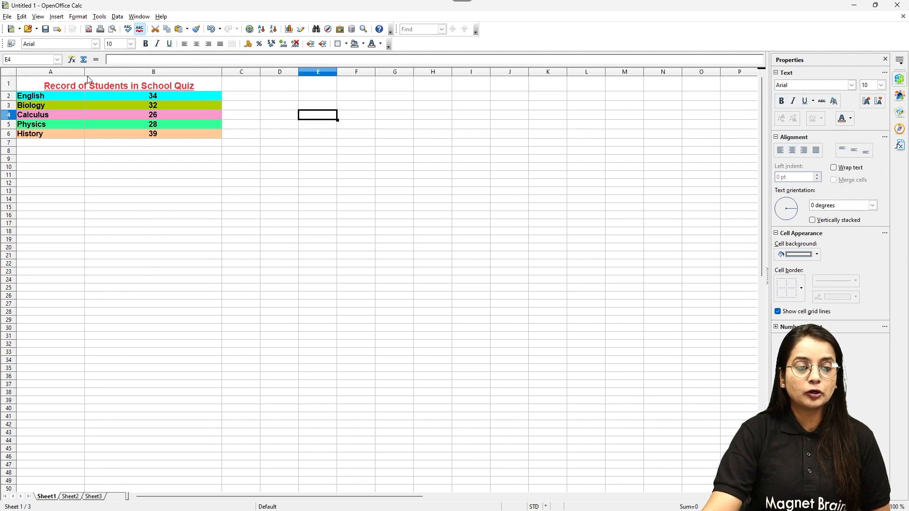
pyautogui.moveTo(84, 72); pyautogui.dragTo(117, 71)
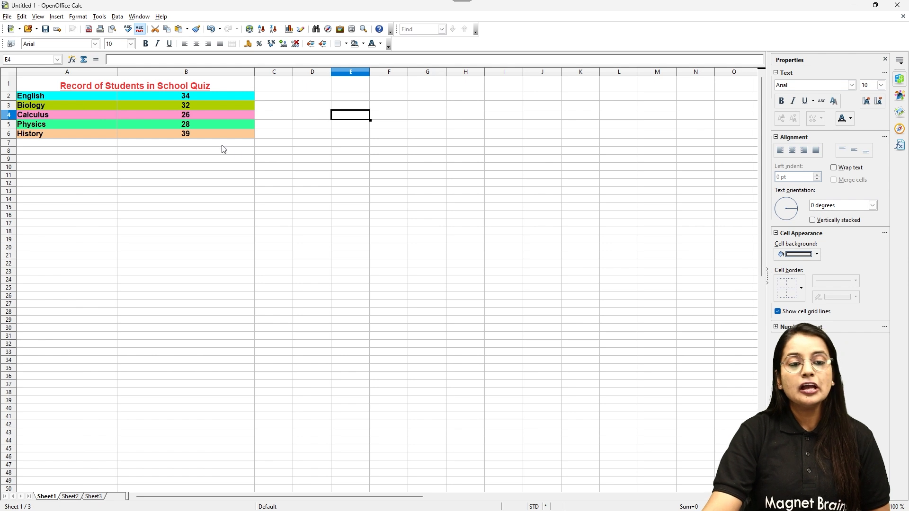
pyautogui.click(252, 191)
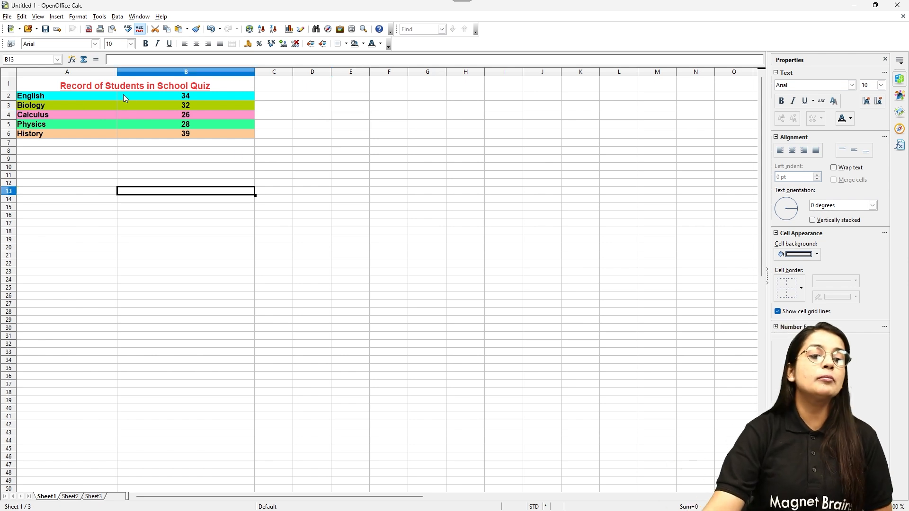
# Apply borders around and between all cells of the quiz table in A1:B6
pyautogui.click(39, 82)
pyautogui.moveTo(39, 82); pyautogui.dragTo(224, 141)
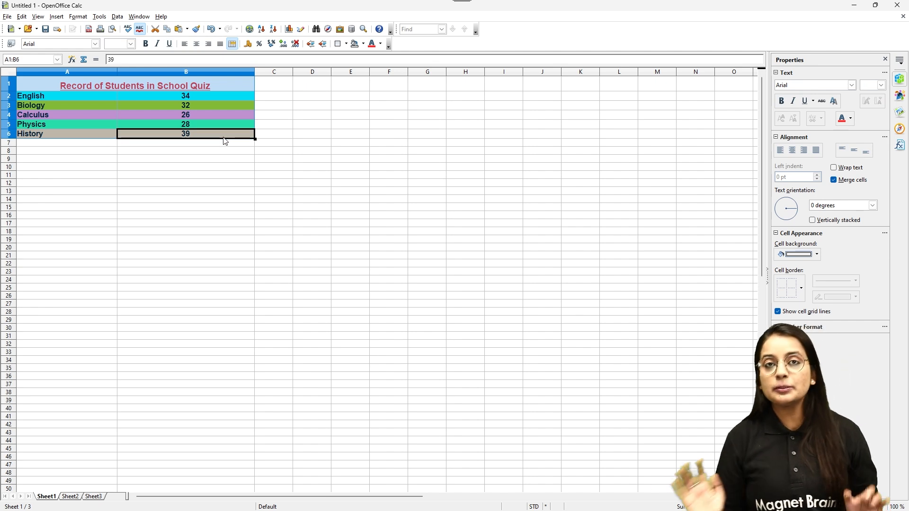
pyautogui.moveTo(26, 58); pyautogui.dragTo(2, 57)
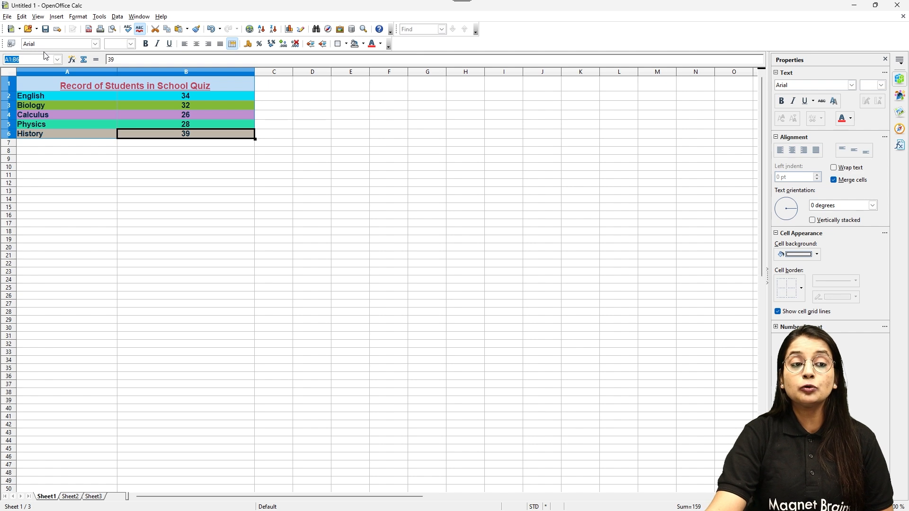
pyautogui.click(344, 48)
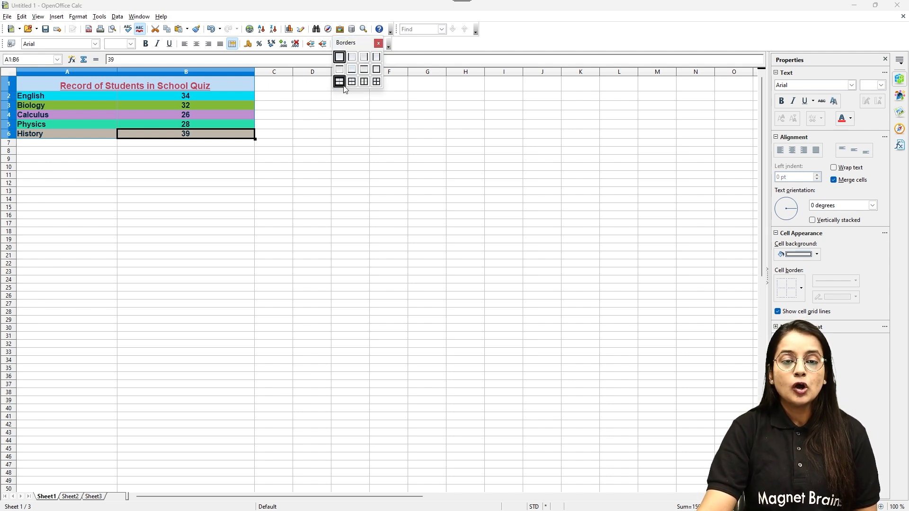
pyautogui.click(377, 82)
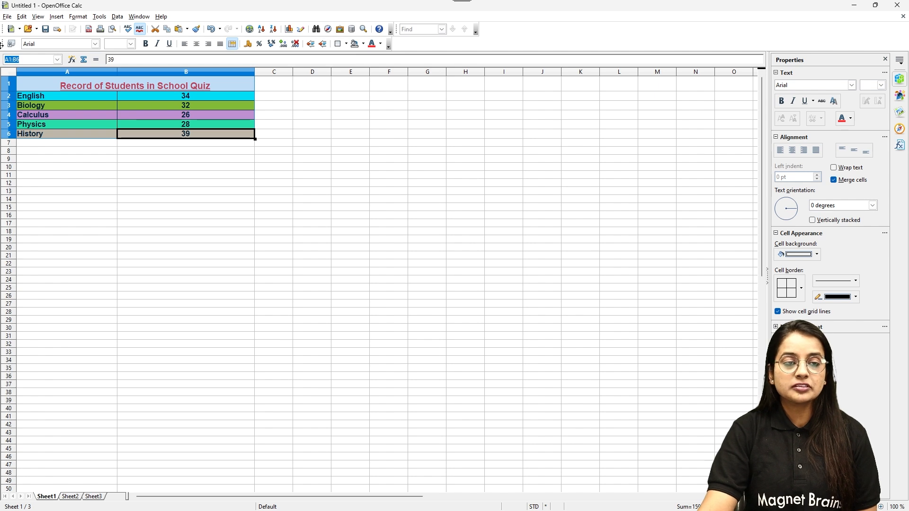
# Set the border line style of the table in A1:B6 to 2.50 pt and deselect the table
pyautogui.click(79, 17)
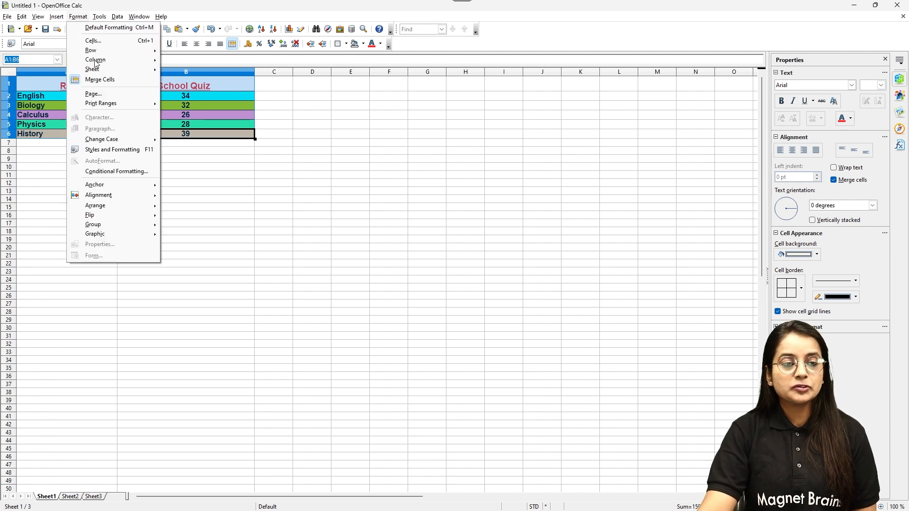
pyautogui.click(102, 41)
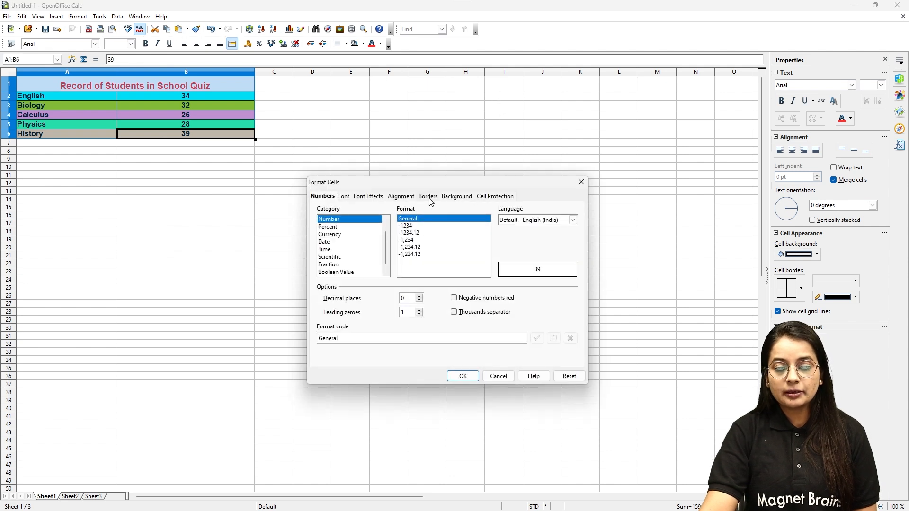
pyautogui.click(428, 197)
pyautogui.scroll(-1, 432, 262)
pyautogui.scroll(2, 430, 260)
pyautogui.click(431, 260)
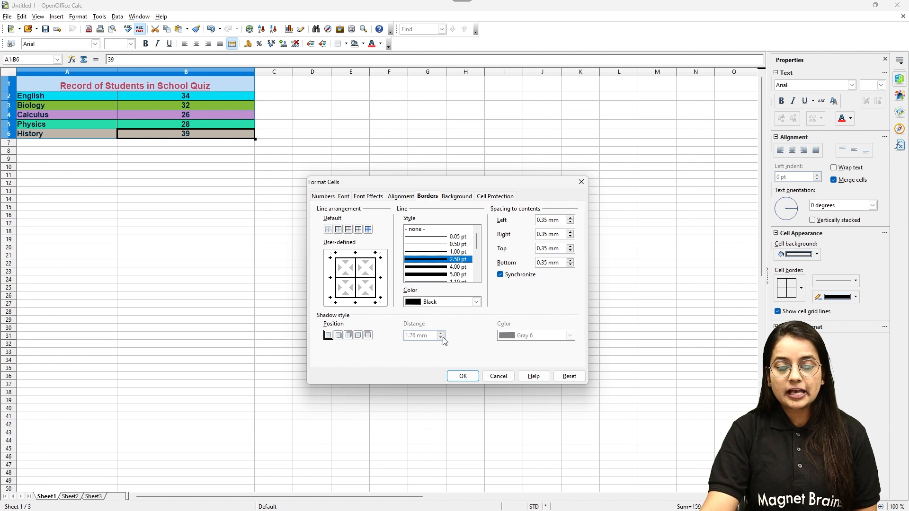
pyautogui.click(463, 376)
pyautogui.click(381, 193)
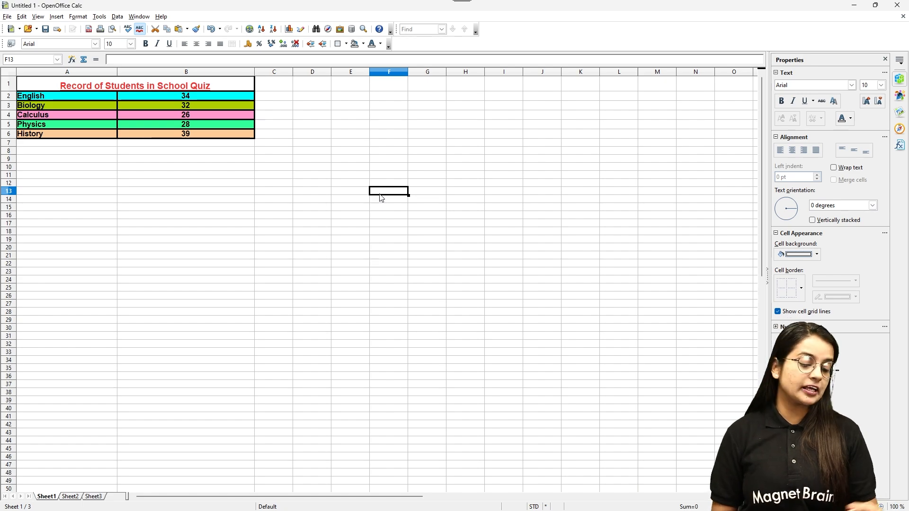
# Start a Normal column chart from the quiz table in A1:B6 and turn on its 3D look
pyautogui.hotkey('alt', 'Tab')
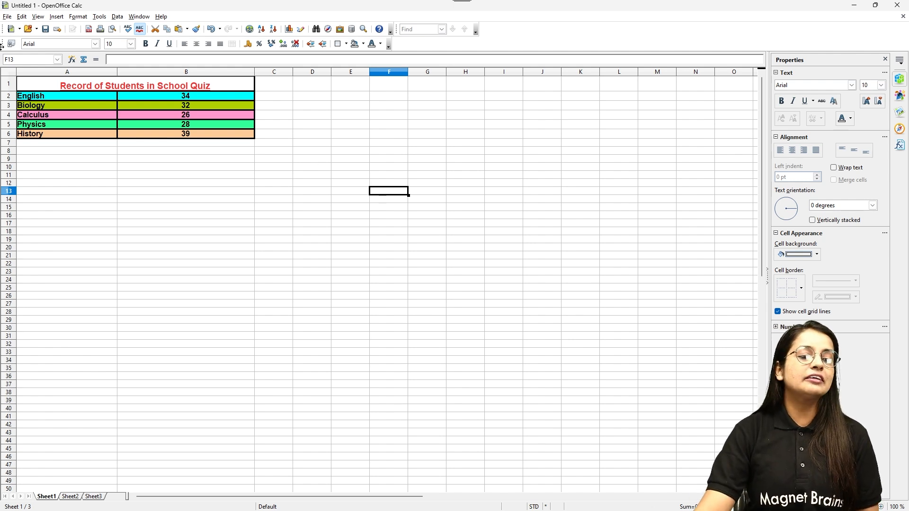
pyautogui.moveTo(36, 85); pyautogui.dragTo(229, 137)
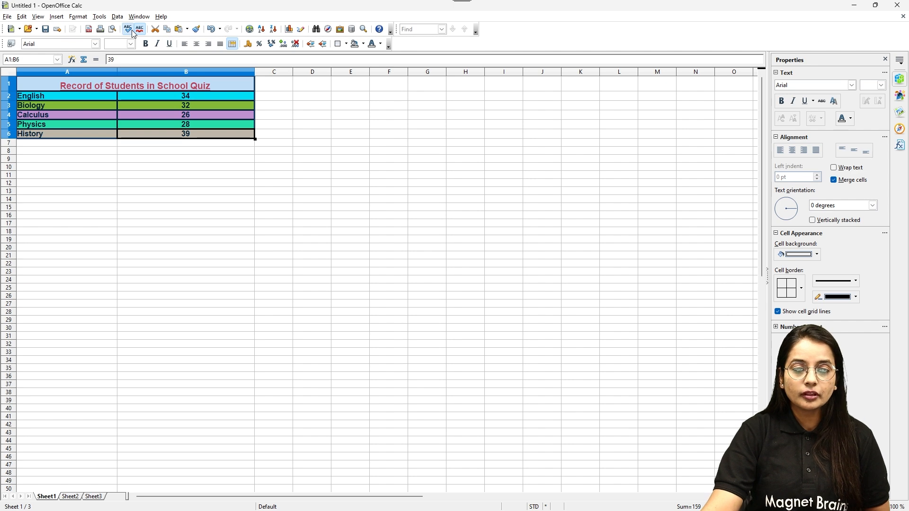
pyautogui.click(290, 30)
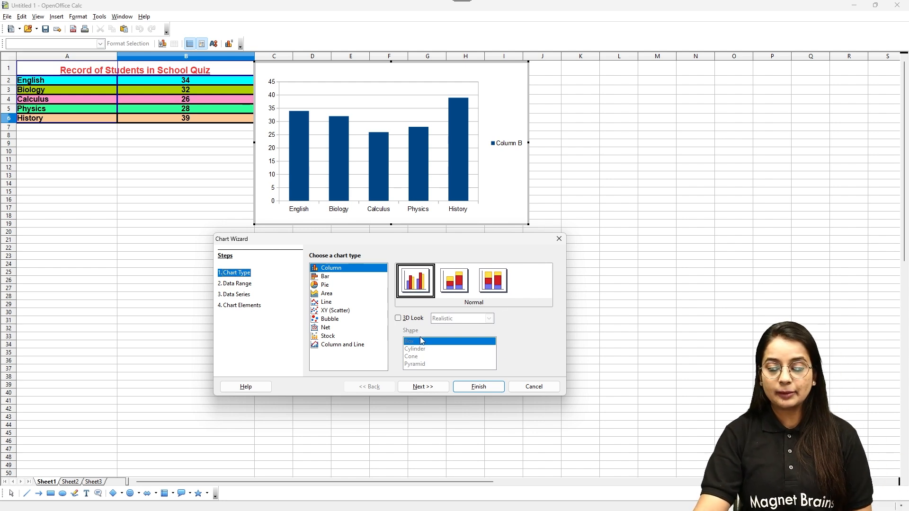
pyautogui.click(398, 319)
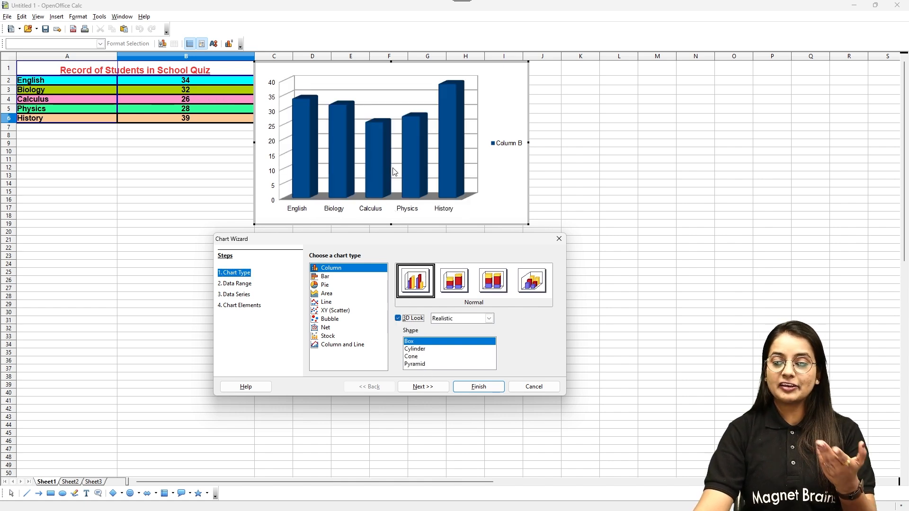
pyautogui.click(456, 286)
pyautogui.click(424, 283)
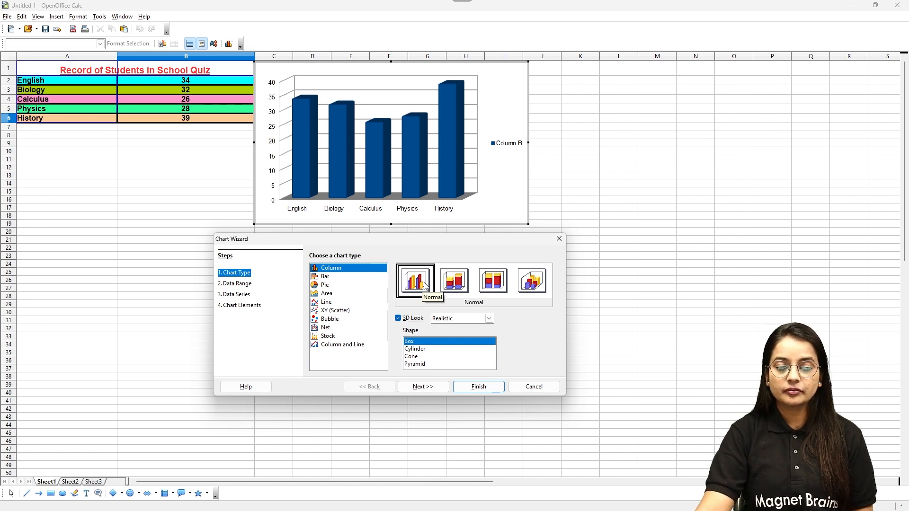
pyautogui.click(398, 319)
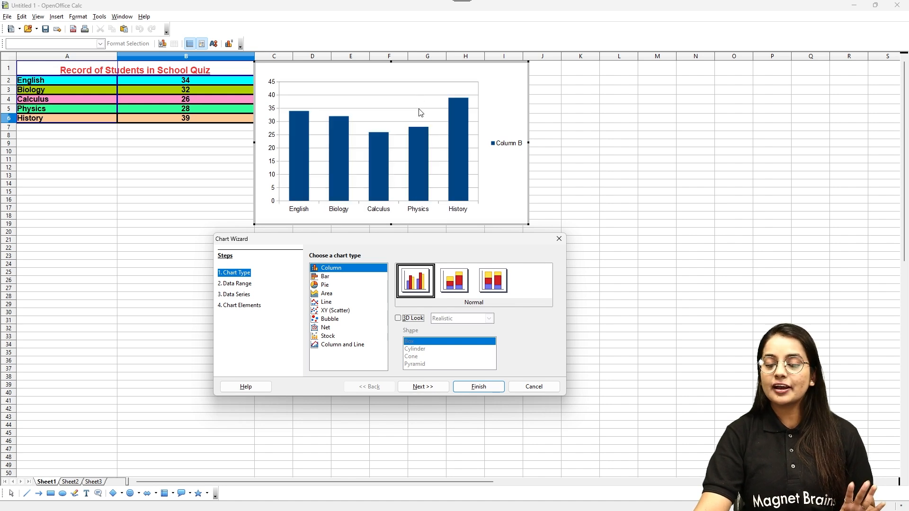
pyautogui.click(398, 319)
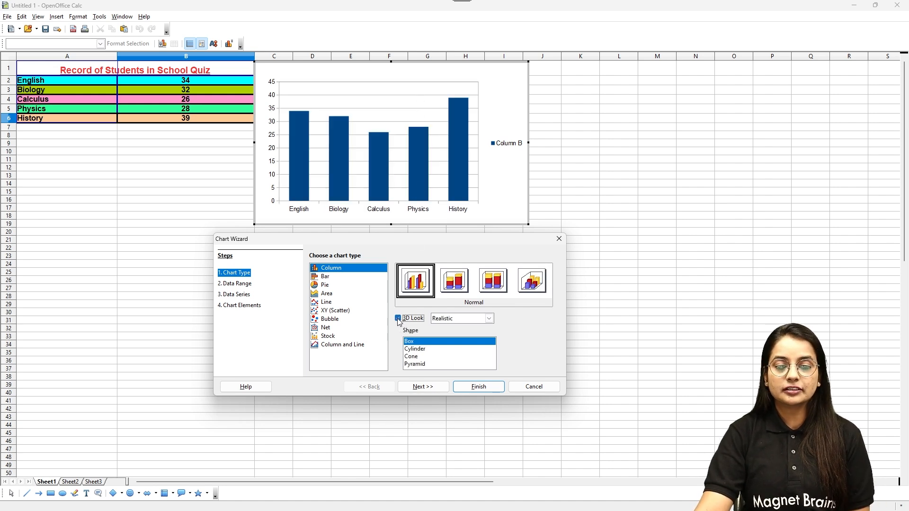
# Try the Simple scheme for the chart's 3D look and return it to Realistic
pyautogui.click(489, 319)
pyautogui.click(463, 328)
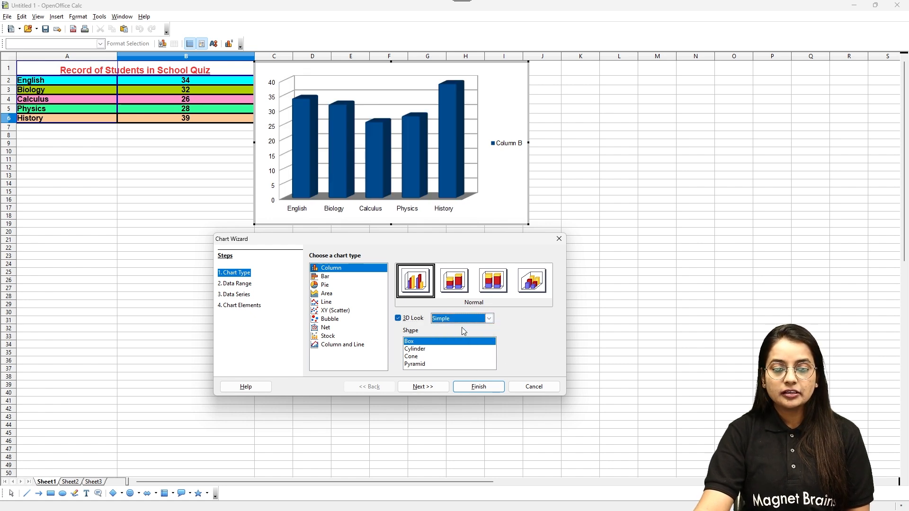
pyautogui.click(489, 319)
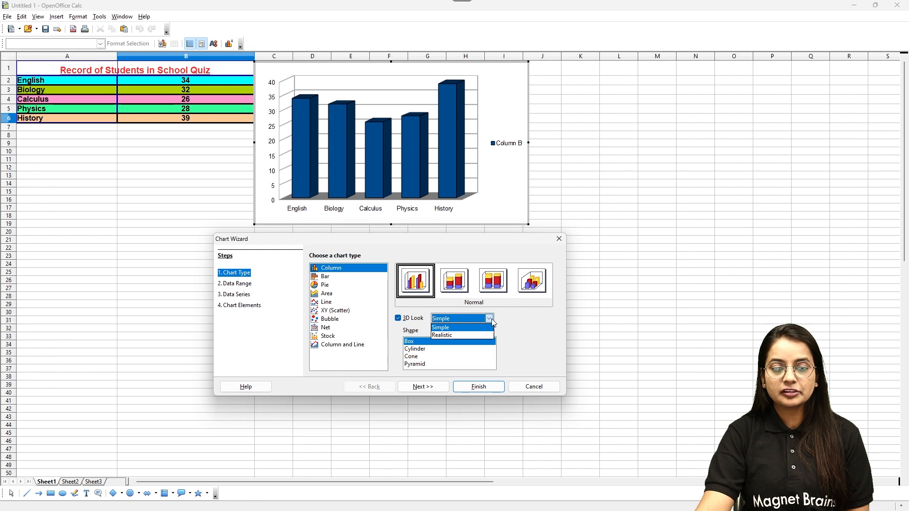
pyautogui.click(473, 335)
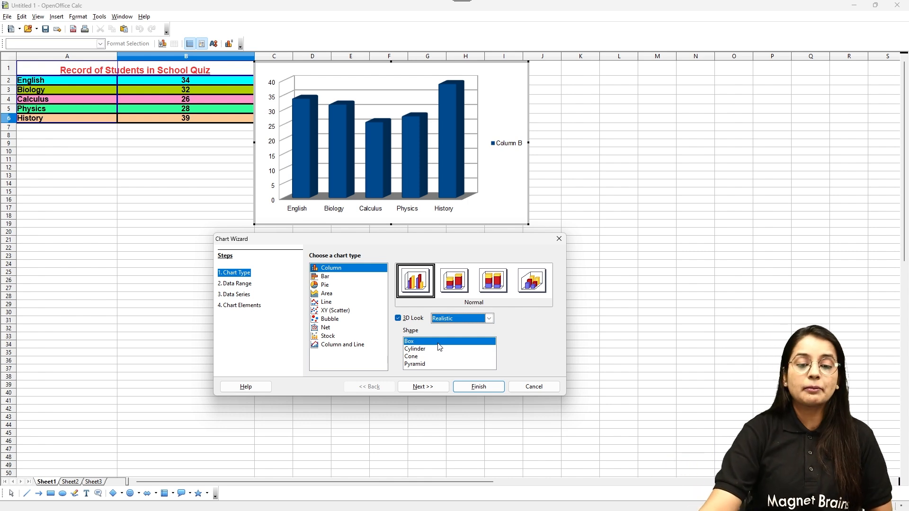
# Compare the Cylinder, Cone and Pyramid shapes and set the chart's columns to Pyramid with the Normal subtype
pyautogui.click(422, 350)
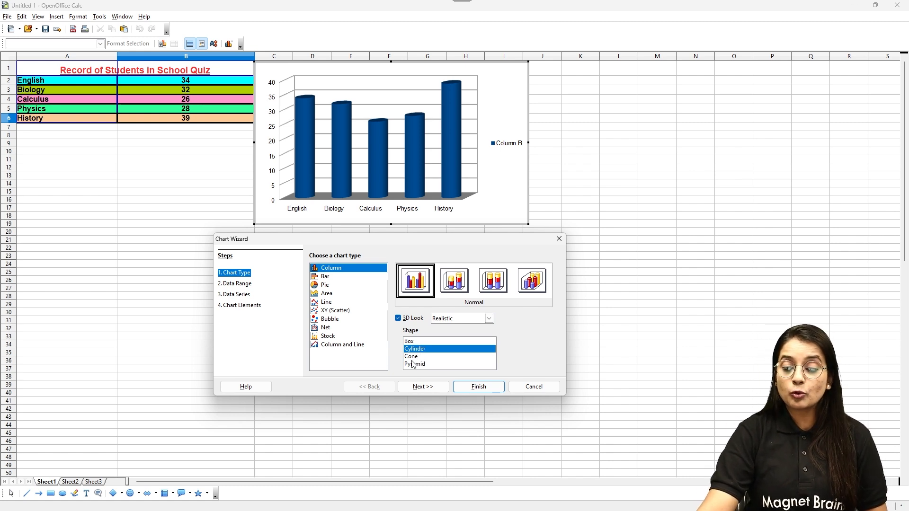
pyautogui.click(412, 357)
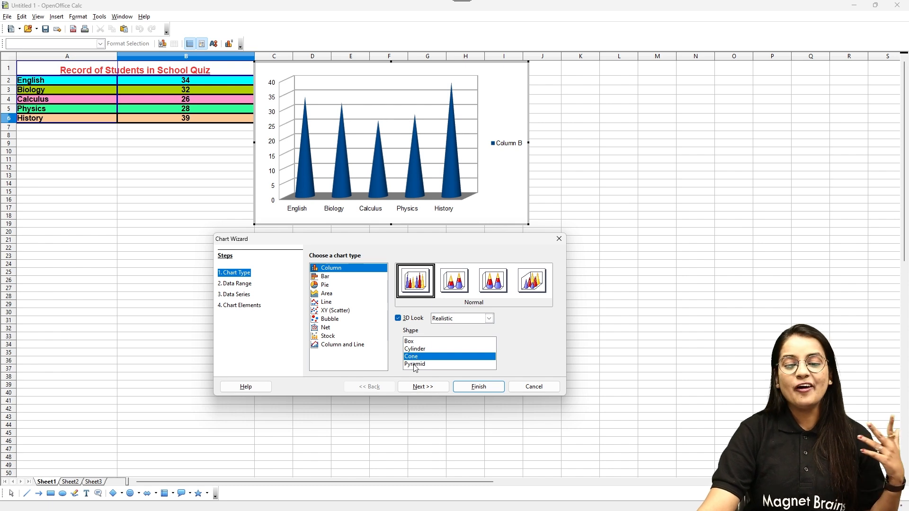
pyautogui.click(414, 364)
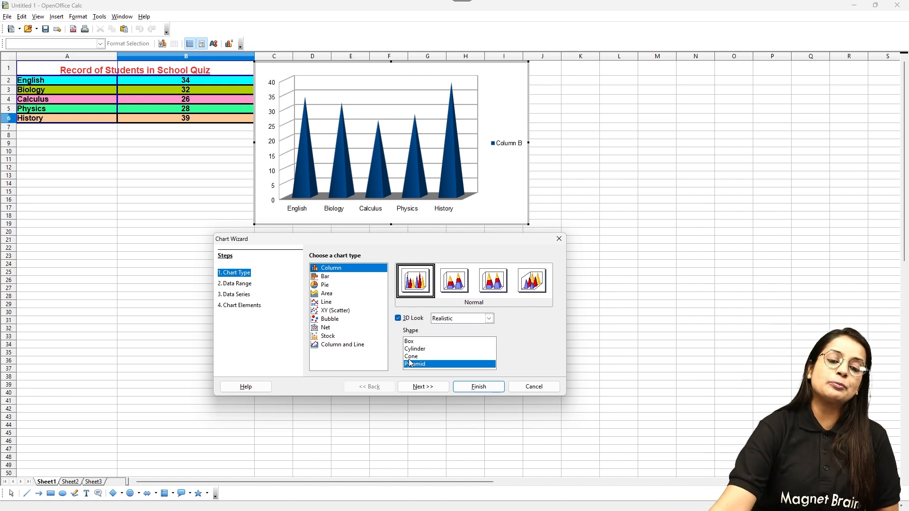
pyautogui.click(410, 350)
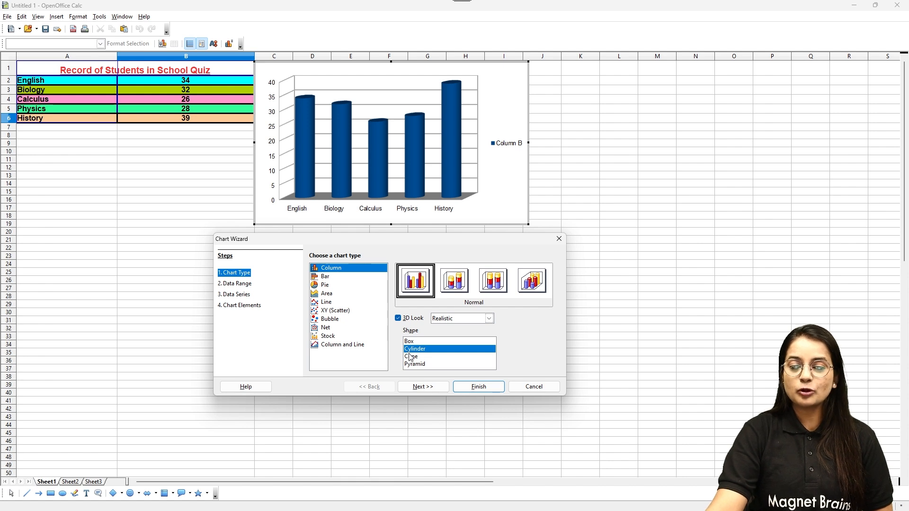
pyautogui.click(411, 358)
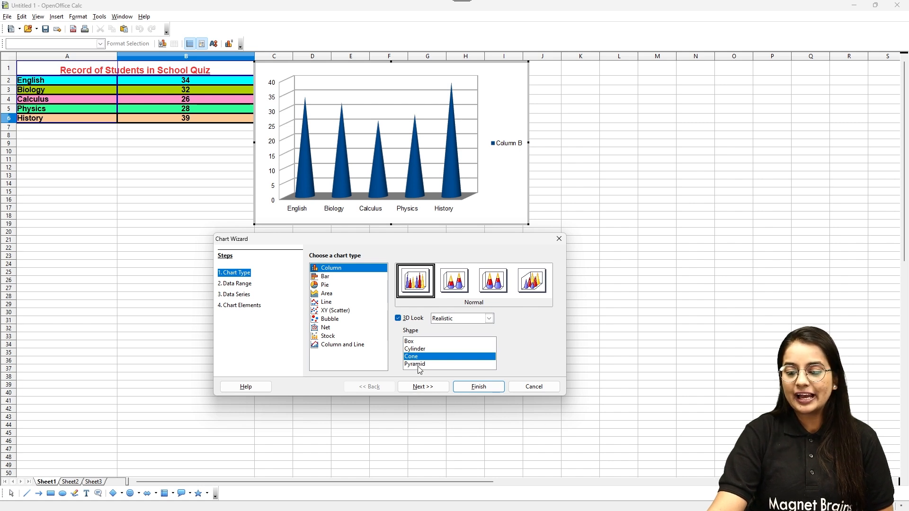
pyautogui.click(416, 364)
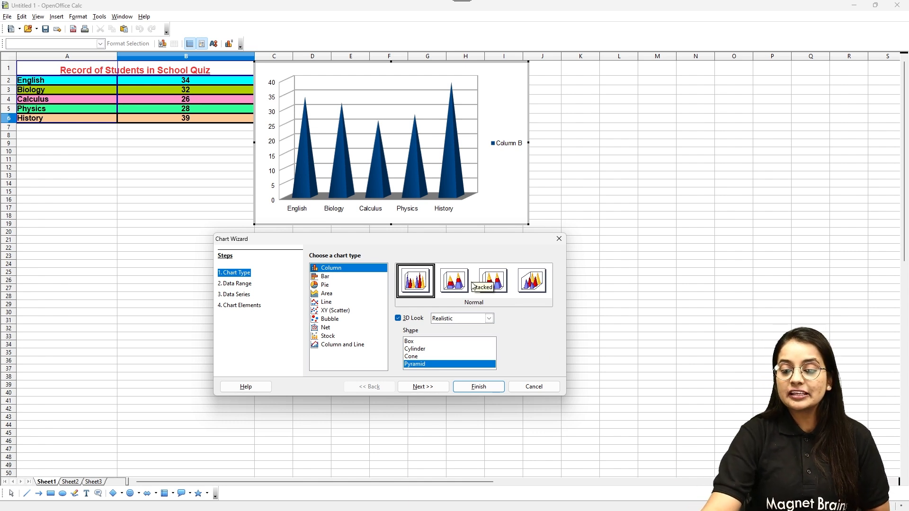
pyautogui.click(446, 281)
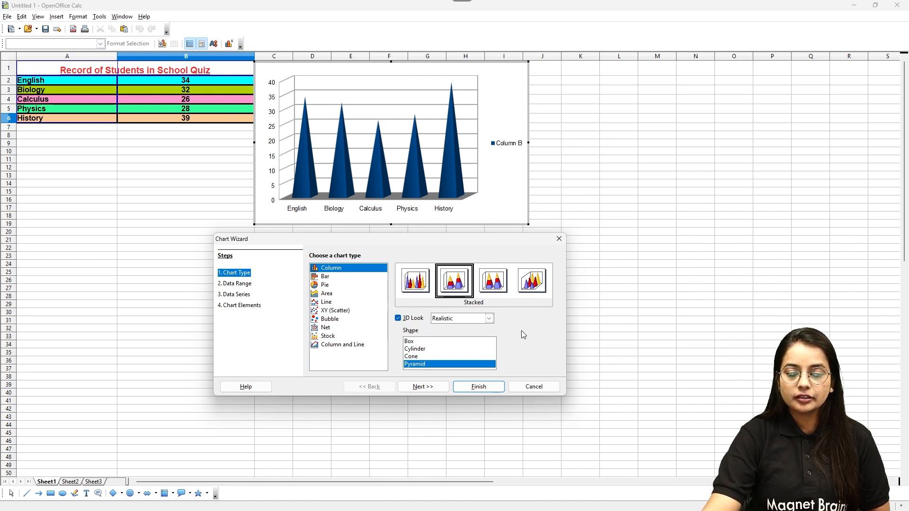
pyautogui.click(422, 284)
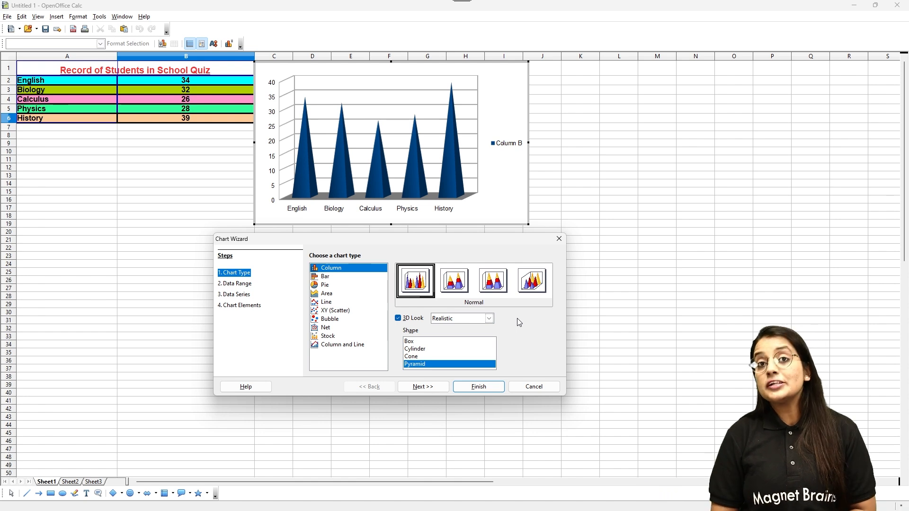
# Go to the chart's data range settings and examine the start and end cells of the selected range
pyautogui.click(236, 284)
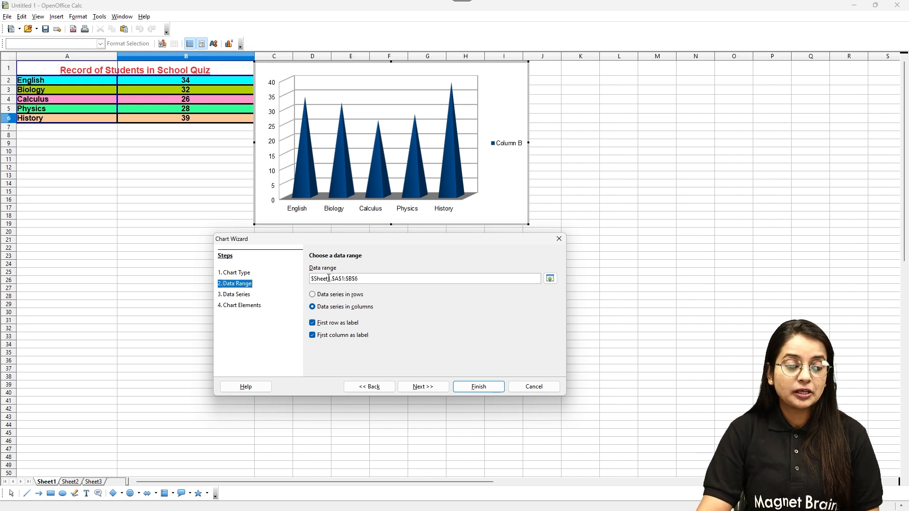
pyautogui.moveTo(336, 279); pyautogui.dragTo(345, 278)
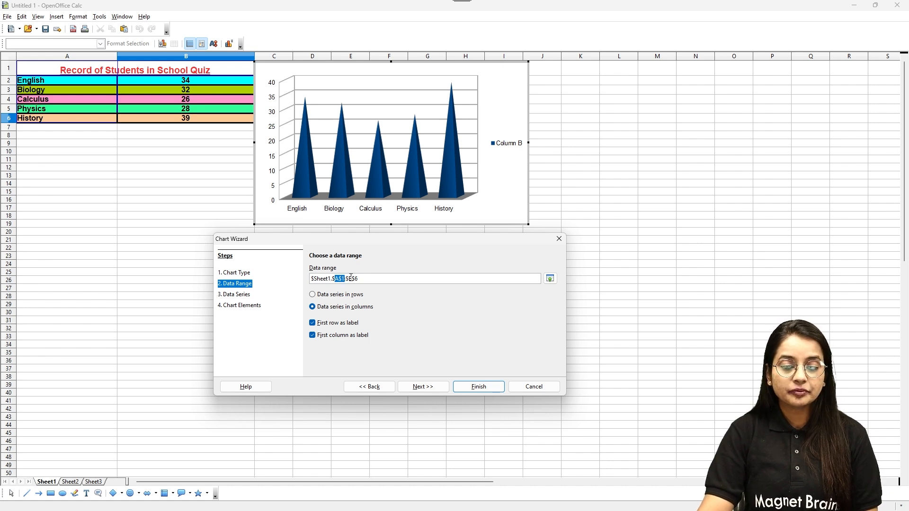
pyautogui.moveTo(348, 279); pyautogui.dragTo(358, 279)
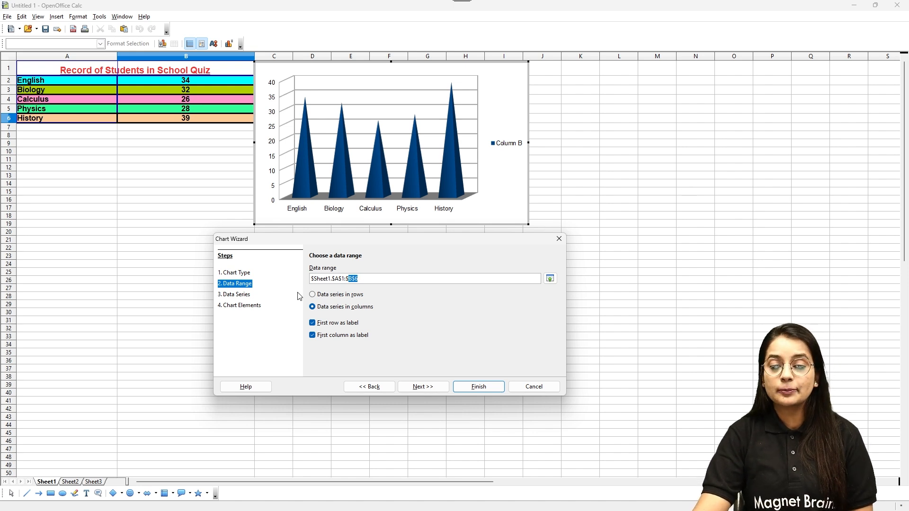
pyautogui.click(550, 279)
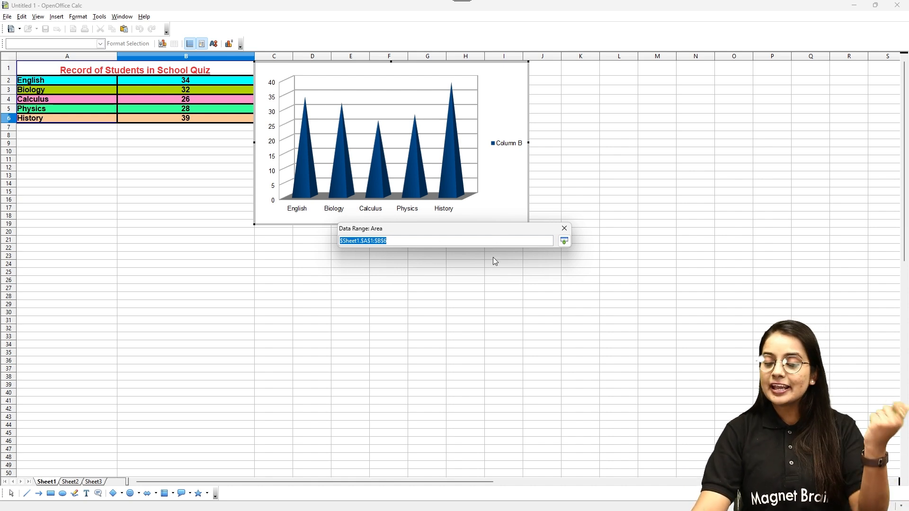
pyautogui.click(565, 241)
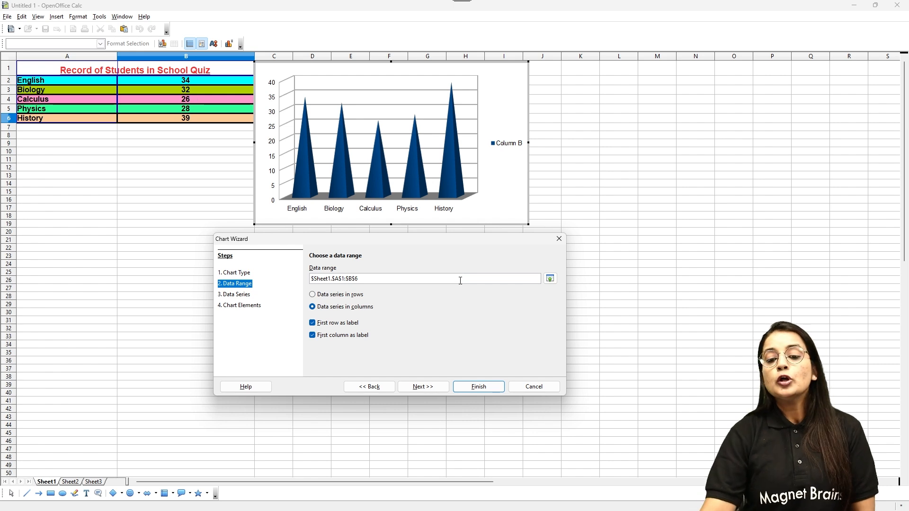
# Try cells H28 and A1 as the chart's data range, and reselect A1:B6 as the range
pyautogui.click(550, 280)
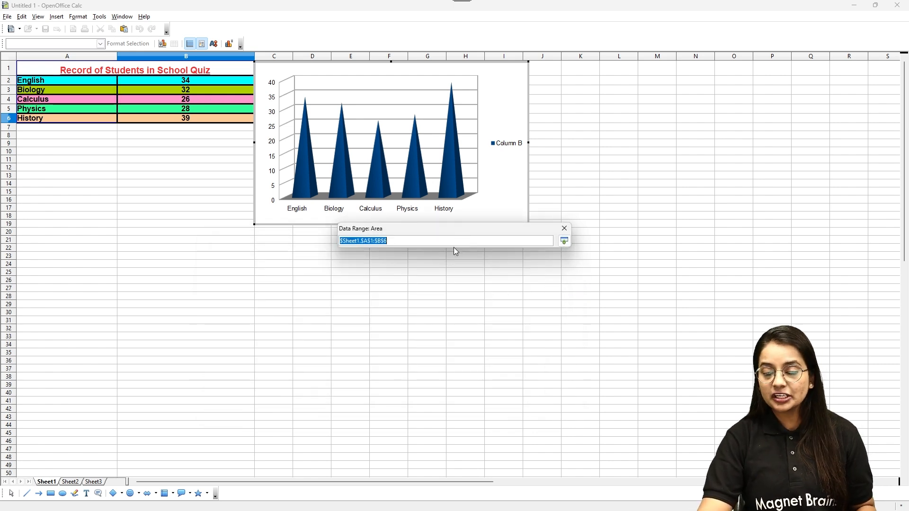
pyautogui.click(459, 300)
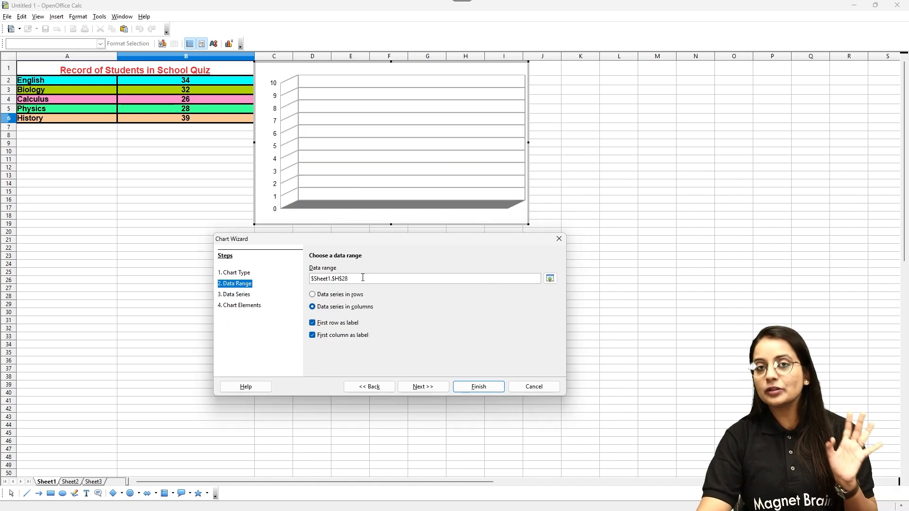
pyautogui.click(550, 280)
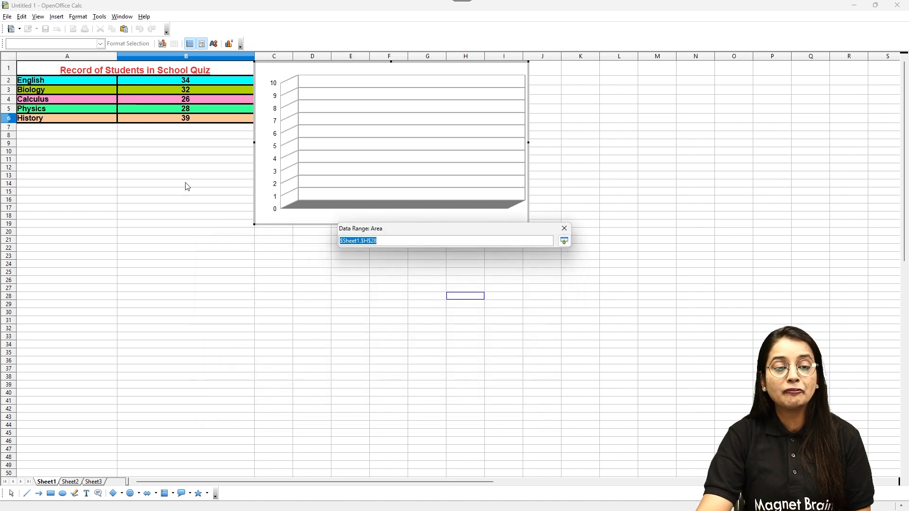
pyautogui.click(33, 68)
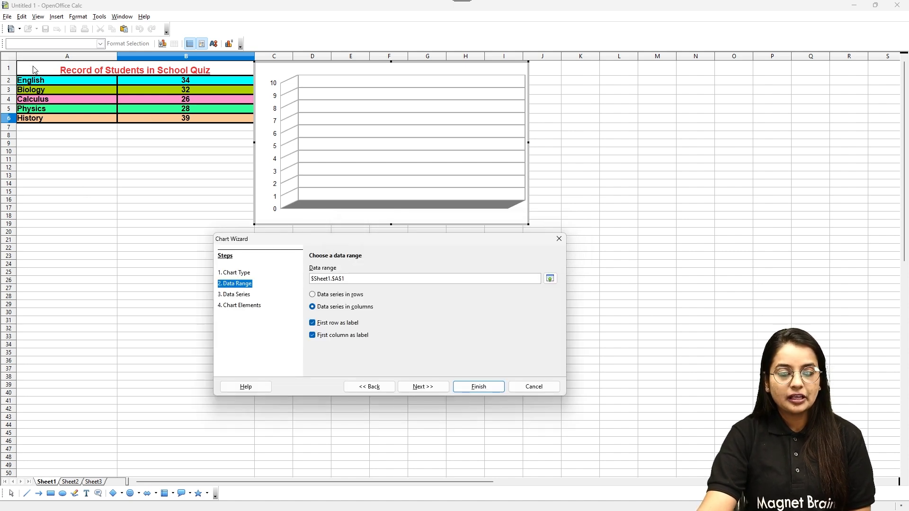
pyautogui.click(550, 279)
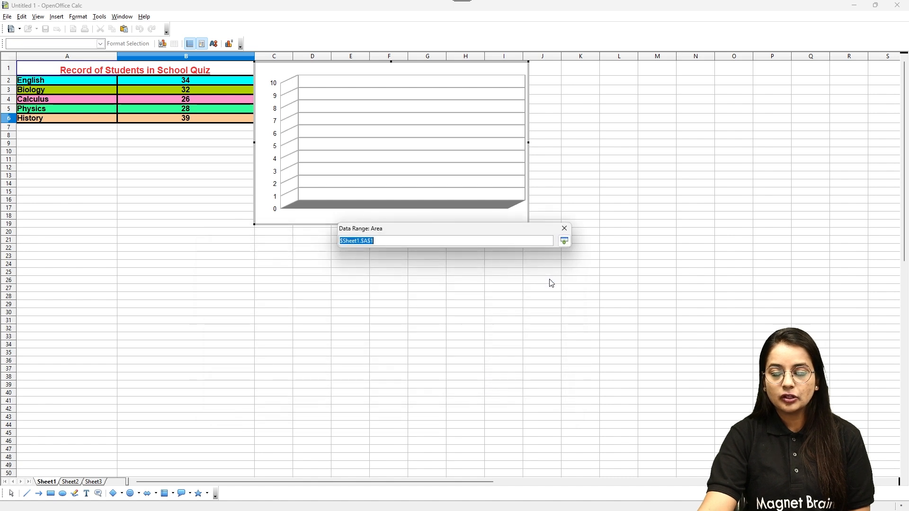
pyautogui.moveTo(31, 66); pyautogui.dragTo(219, 121)
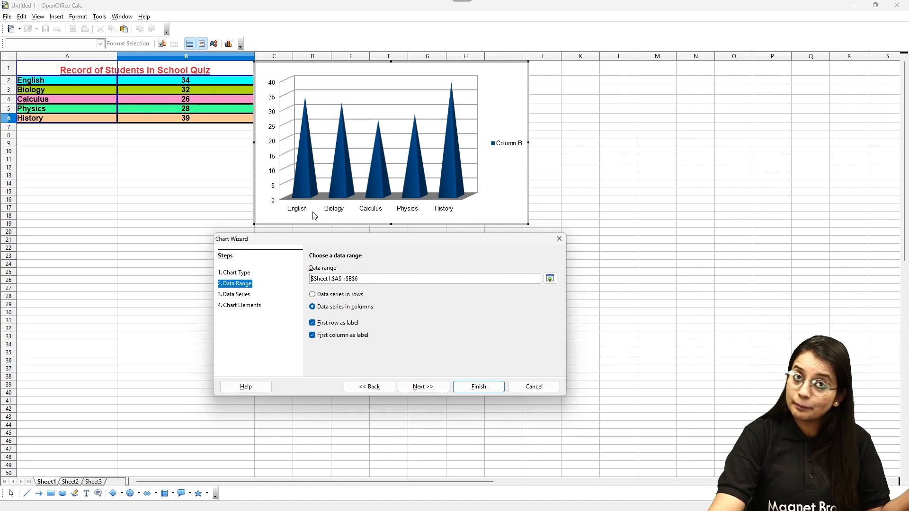
# Compare the chart with its data series in rows and in columns, and set the series to rows
pyautogui.click(327, 296)
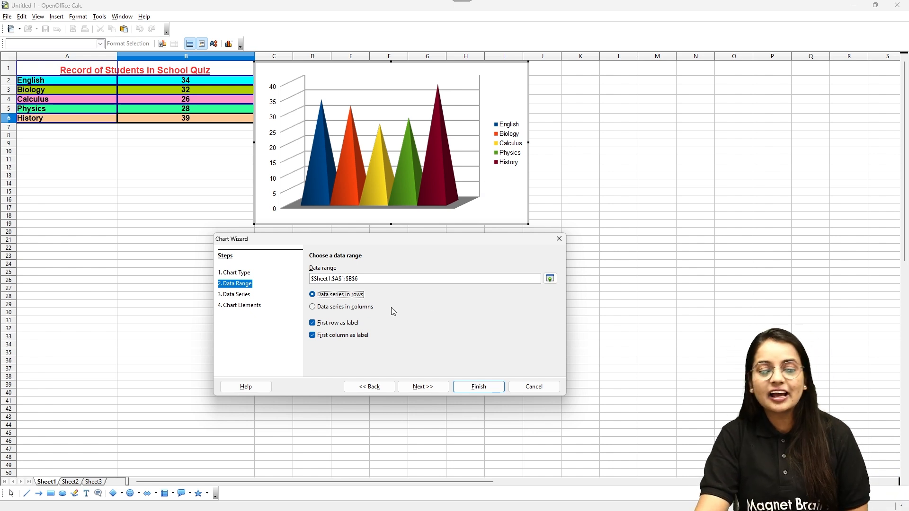
pyautogui.click(340, 308)
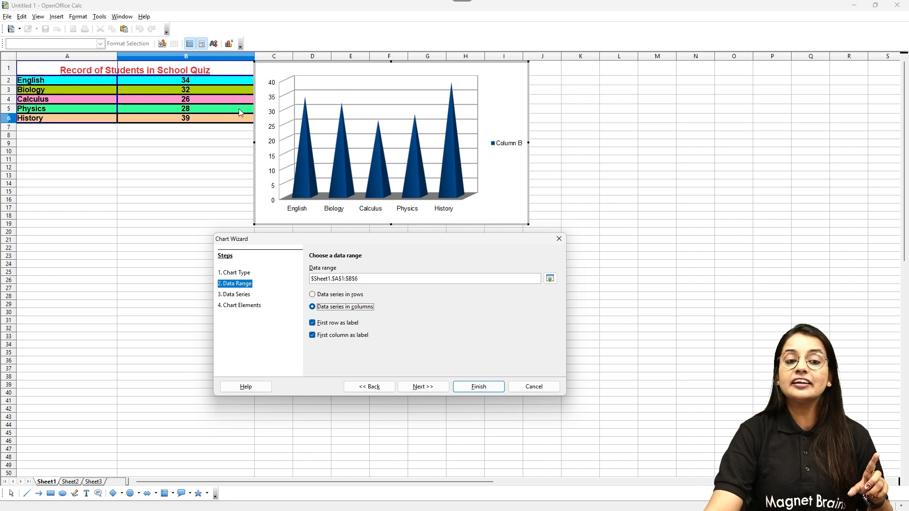
pyautogui.click(330, 297)
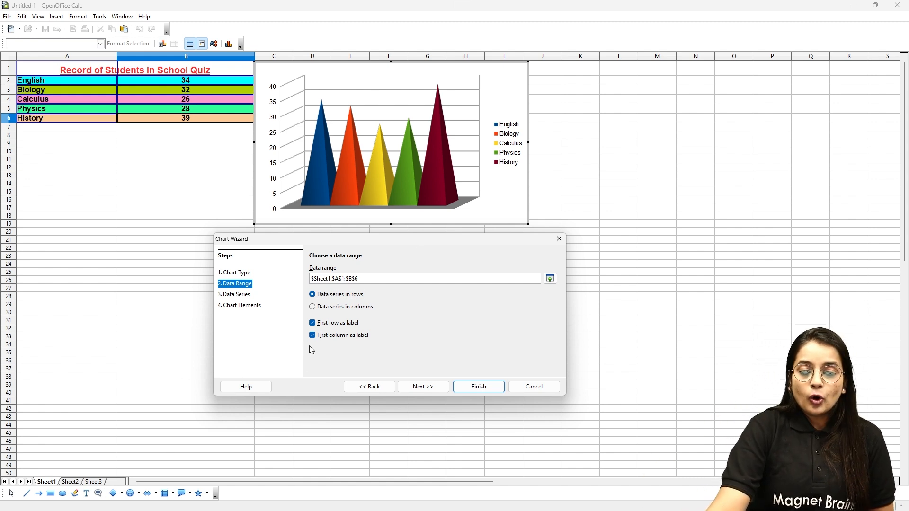
# Go to the data series settings and examine the name and Y-value ranges of the individual subjects
pyautogui.click(234, 298)
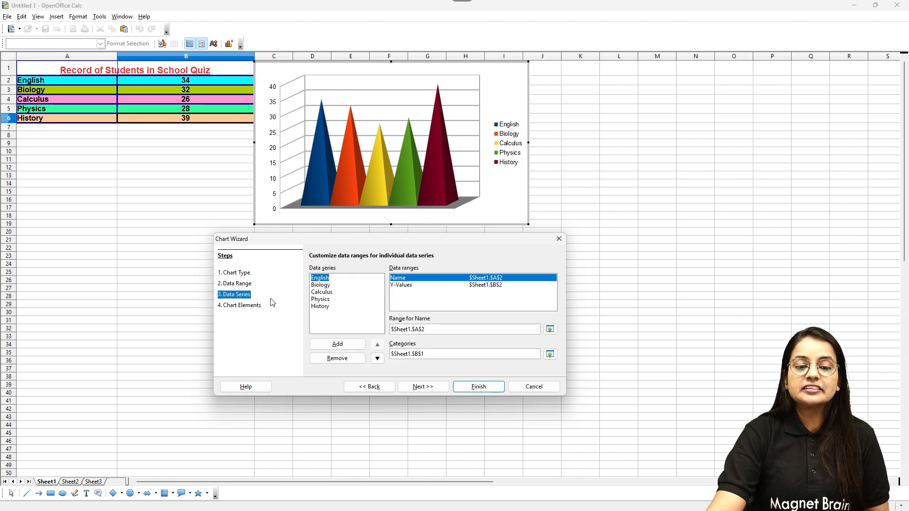
pyautogui.click(319, 286)
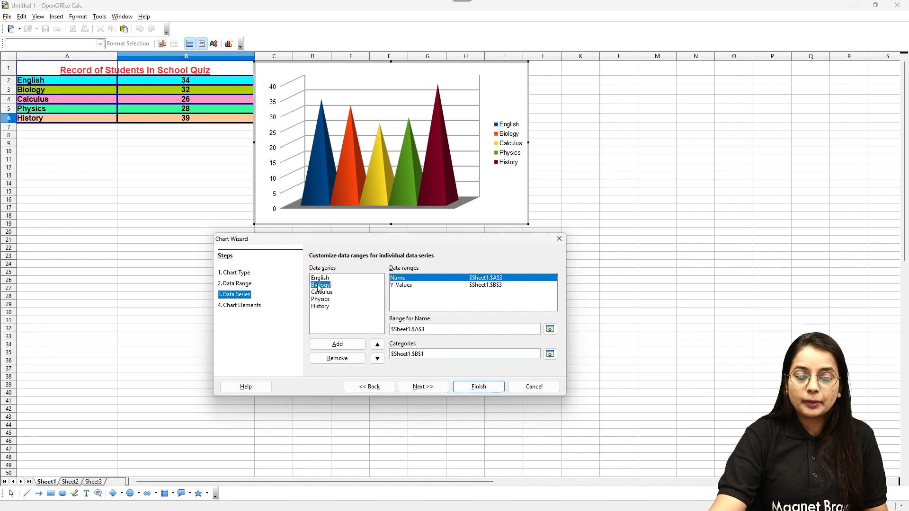
pyautogui.click(327, 292)
pyautogui.click(326, 299)
pyautogui.click(319, 307)
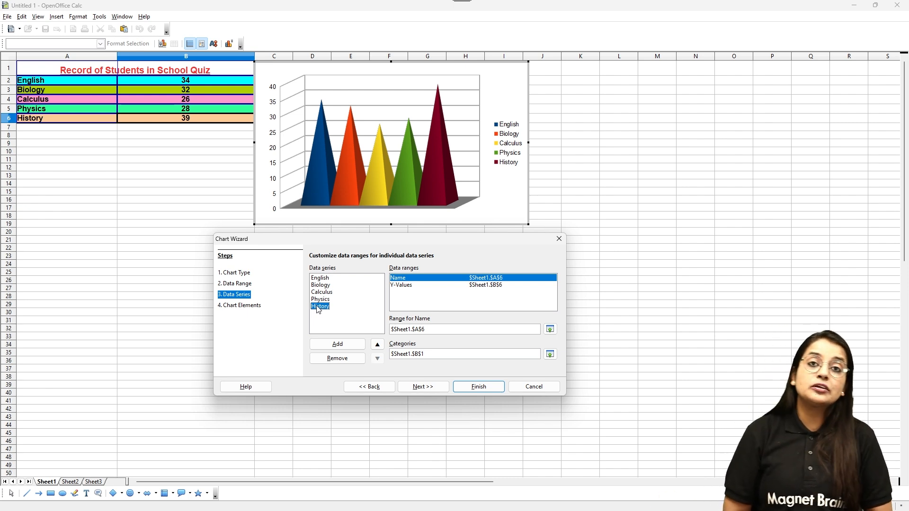
pyautogui.click(411, 285)
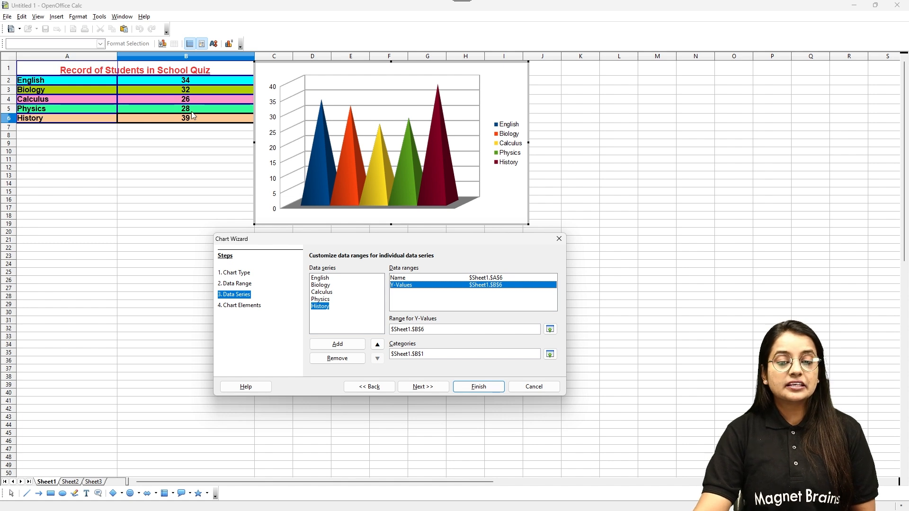
pyautogui.click(496, 280)
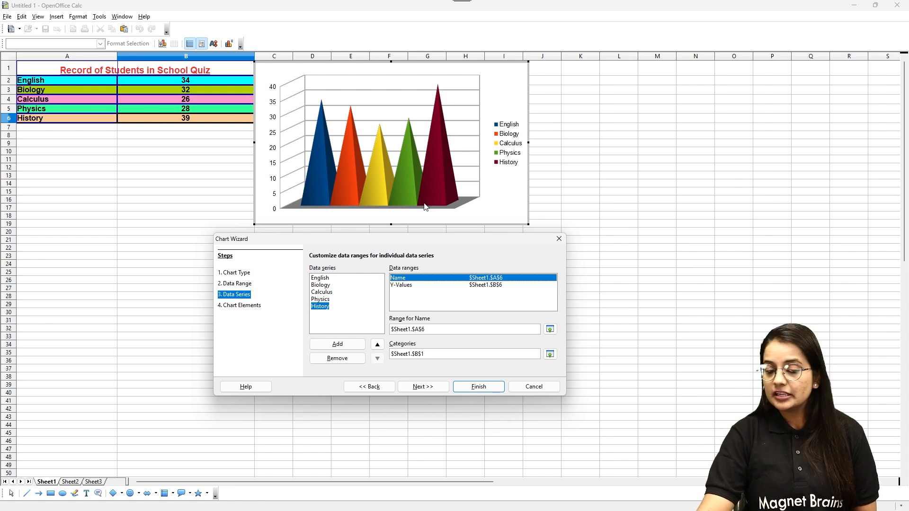
pyautogui.click(319, 293)
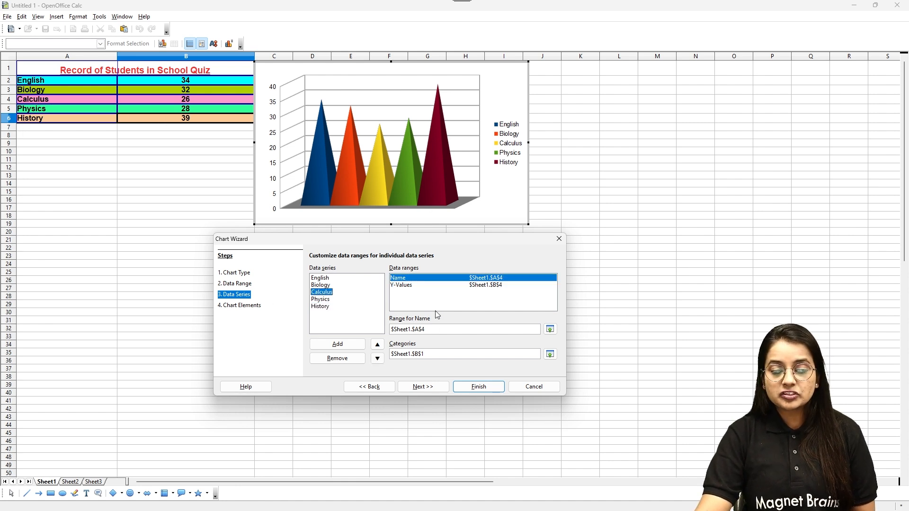
pyautogui.click(483, 286)
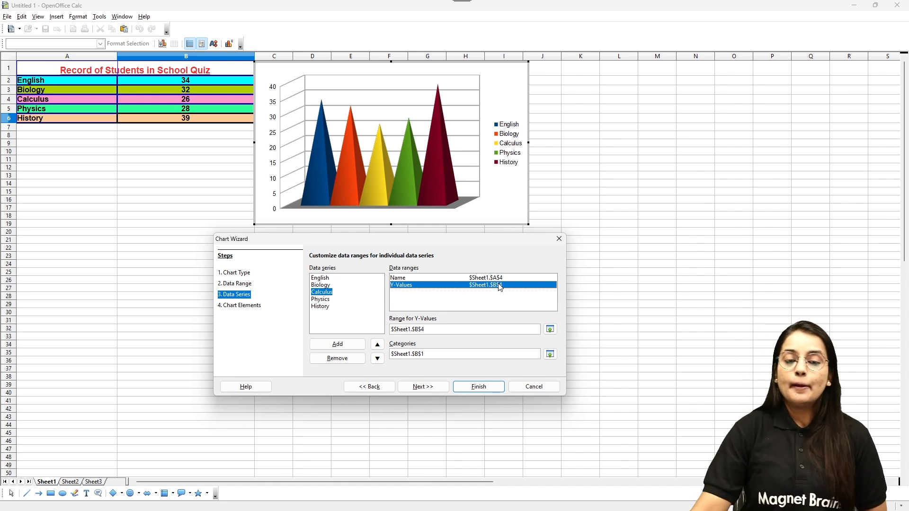
pyautogui.click(314, 284)
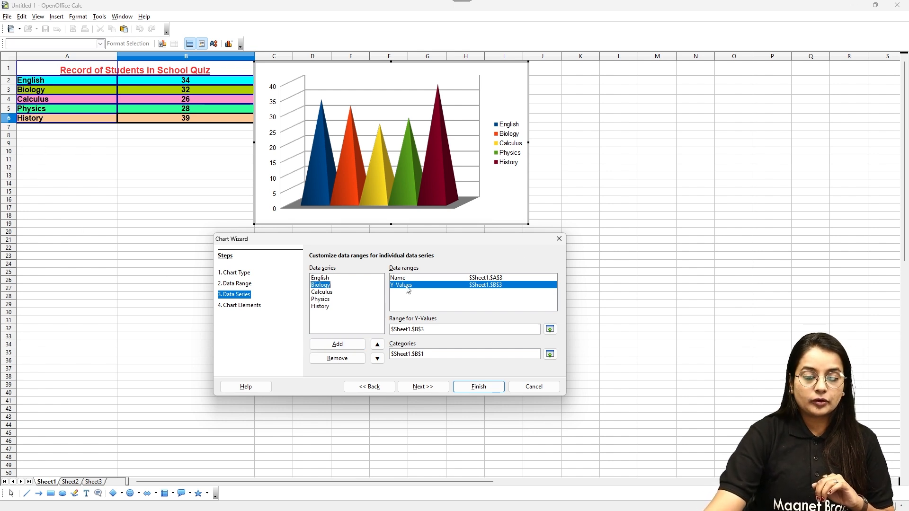
# Try adding a data series after Biology with A7 and A7:B7 as its Y-values range, and remove that series
pyautogui.click(353, 344)
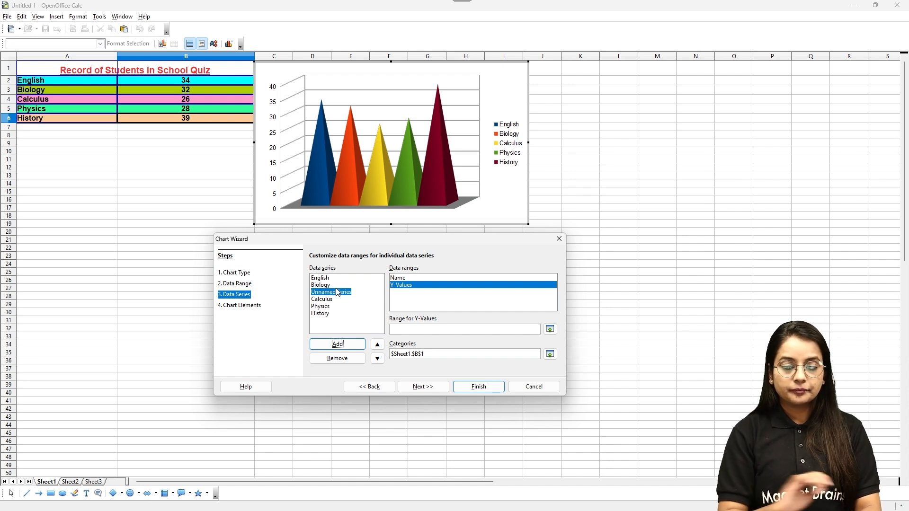
pyautogui.click(419, 330)
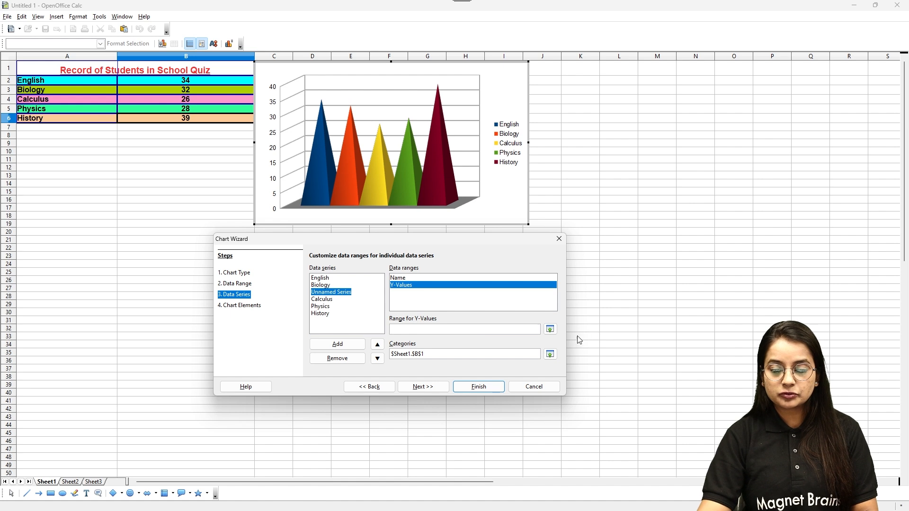
pyautogui.click(549, 331)
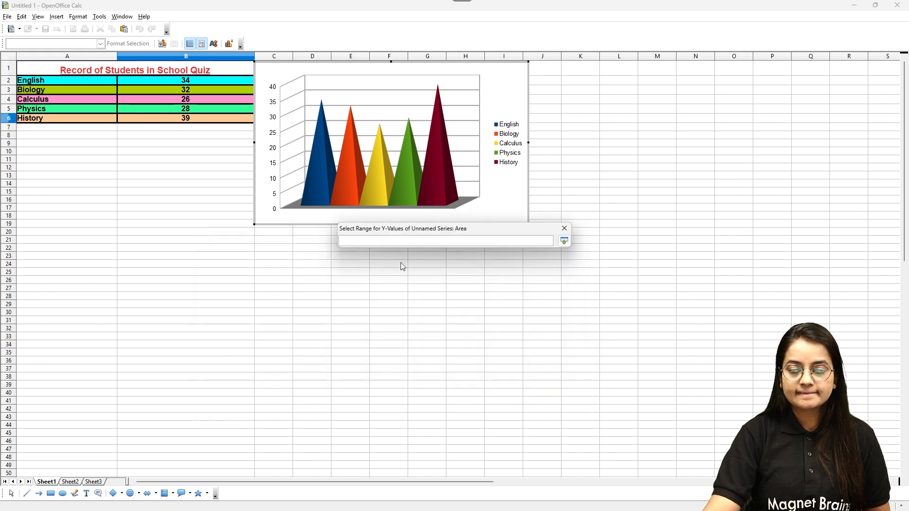
pyautogui.click(27, 128)
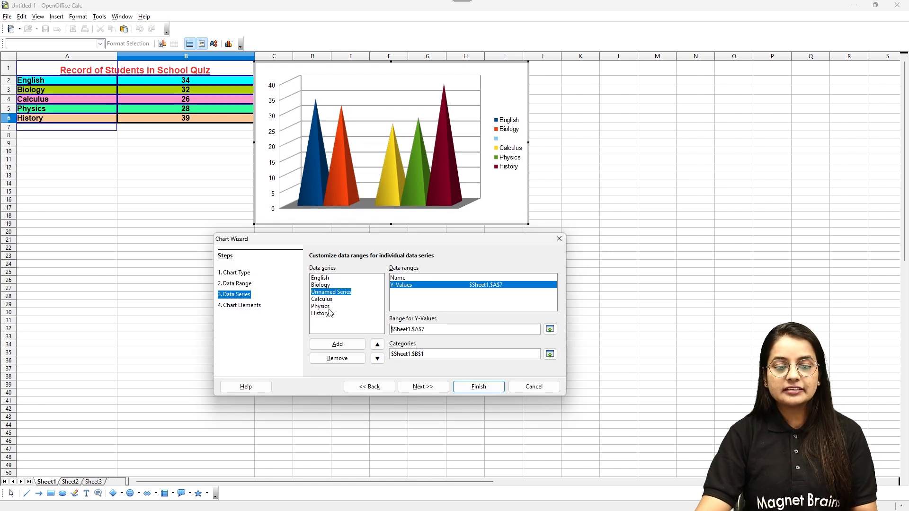
pyautogui.click(550, 330)
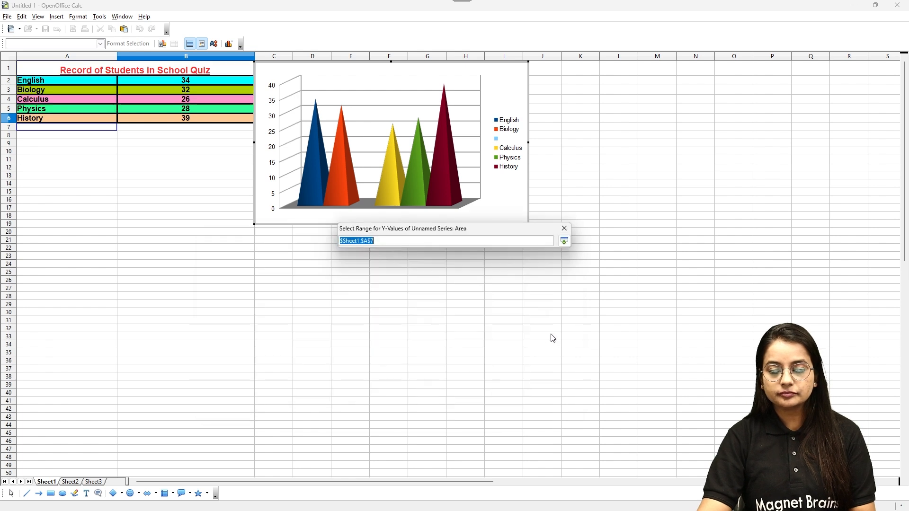
pyautogui.click(379, 241)
pyautogui.write(': $B$7')
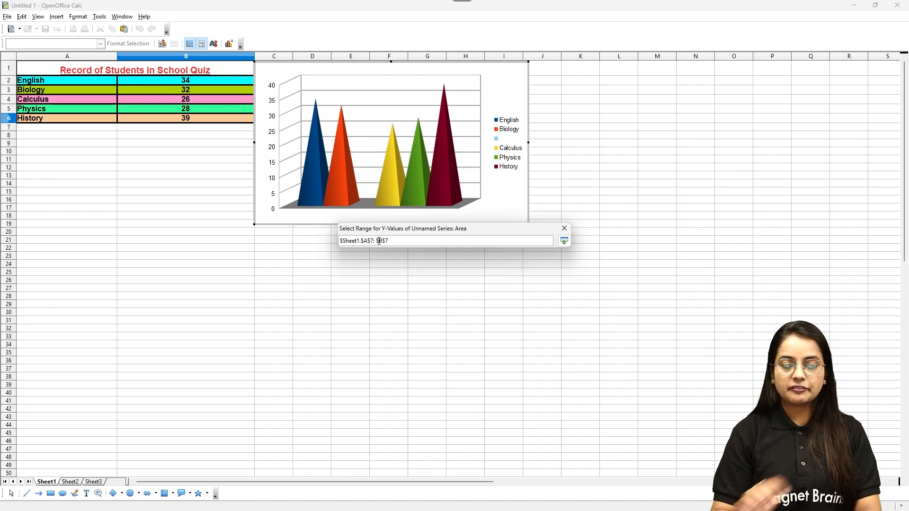
pyautogui.click(564, 241)
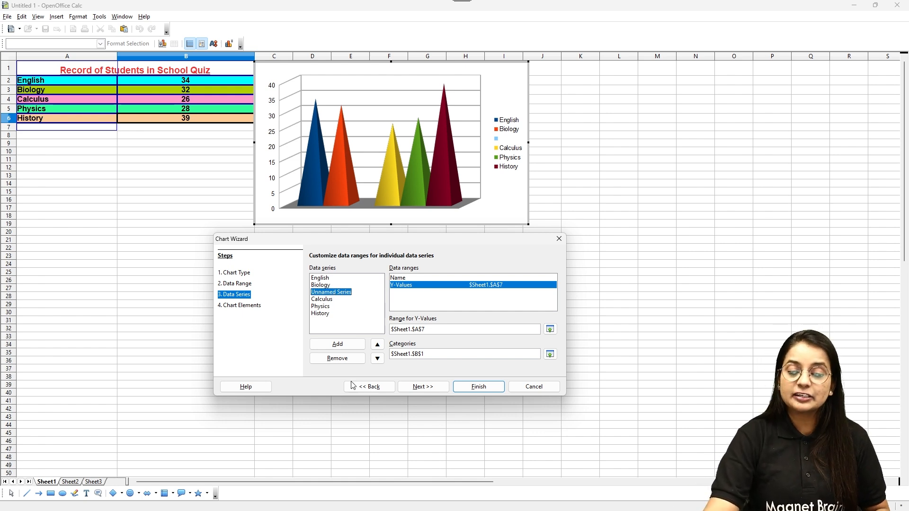
pyautogui.click(351, 359)
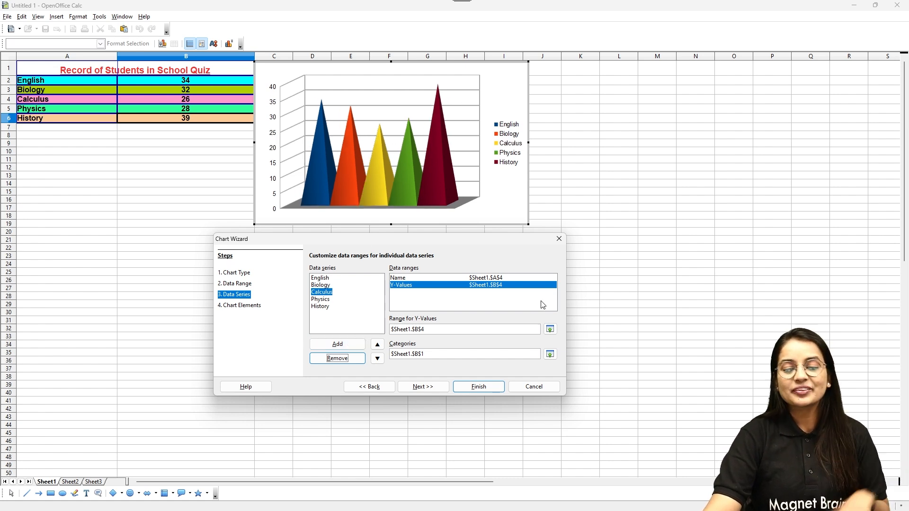
# Go to the chart elements settings and give the chart the title "School Quiz"
pyautogui.click(239, 306)
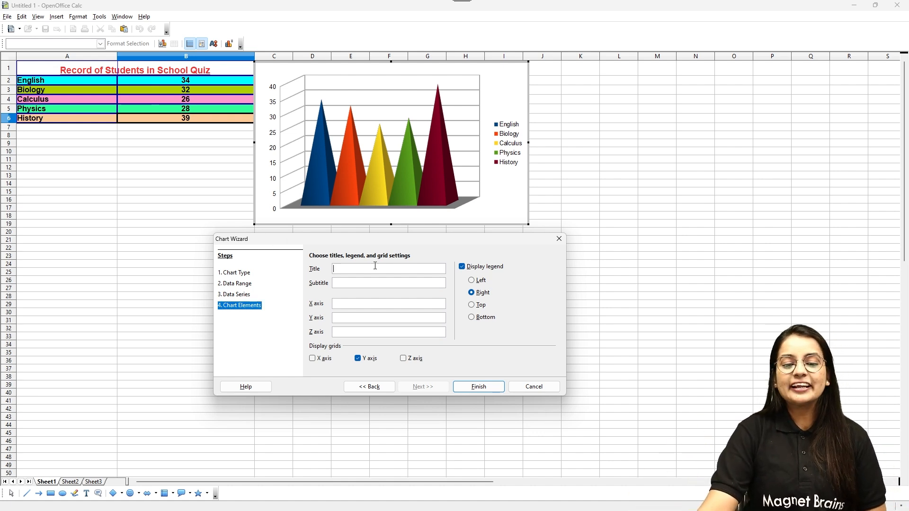
pyautogui.write('rEC')
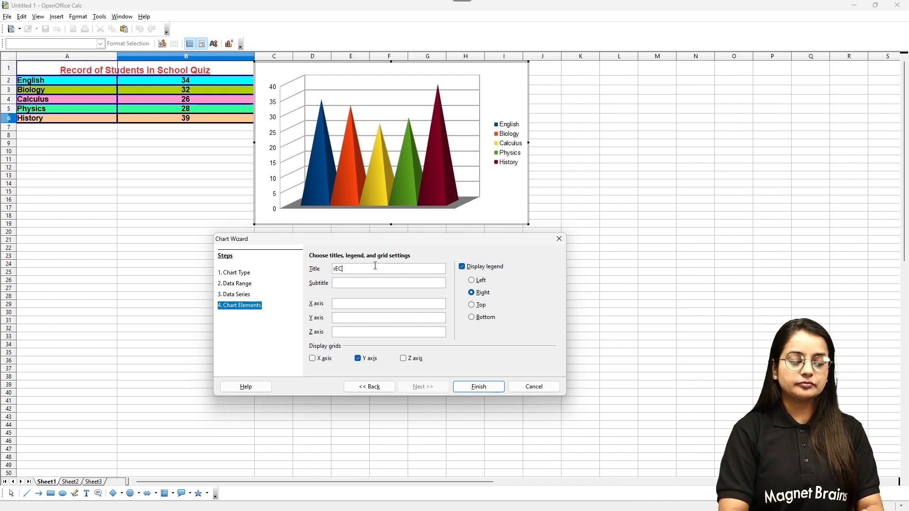
pyautogui.press('BackSpace')
pyautogui.press('BackSpace')
pyautogui.press('BackSpace')
pyautogui.write('sCHOOL qUIXZ')
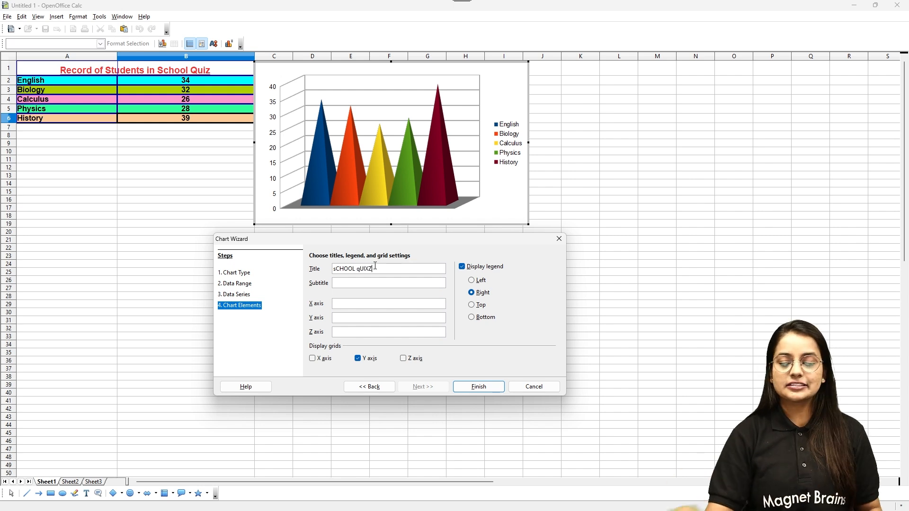
pyautogui.press('BackSpace')
pyautogui.press('BackSpace')
pyautogui.press('BackSpace')
pyautogui.press('BackSpace')
pyautogui.press('BackSpace')
pyautogui.press('BackSpace')
pyautogui.press('BackSpace')
pyautogui.press('BackSpace')
pyautogui.press('BackSpace')
pyautogui.press('BackSpace')
pyautogui.press('BackSpace')
pyautogui.write('Sc')
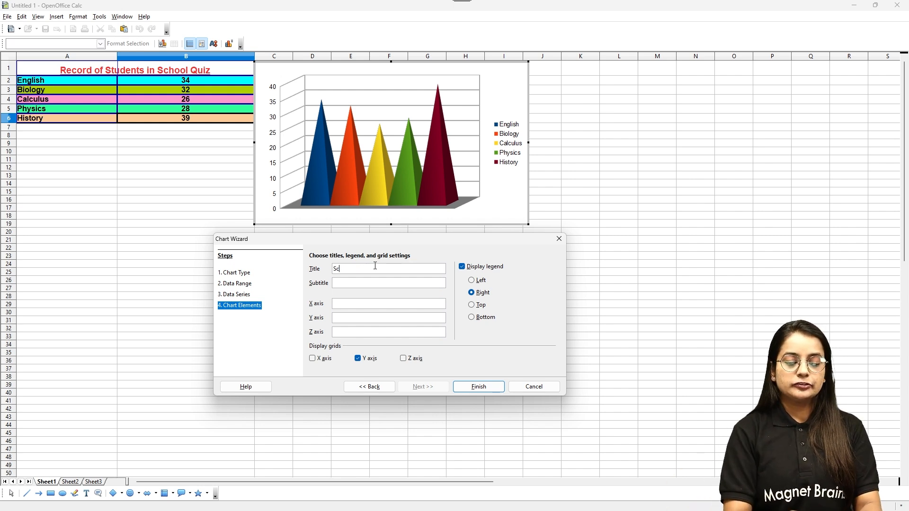
pyautogui.write('hool Quiz')
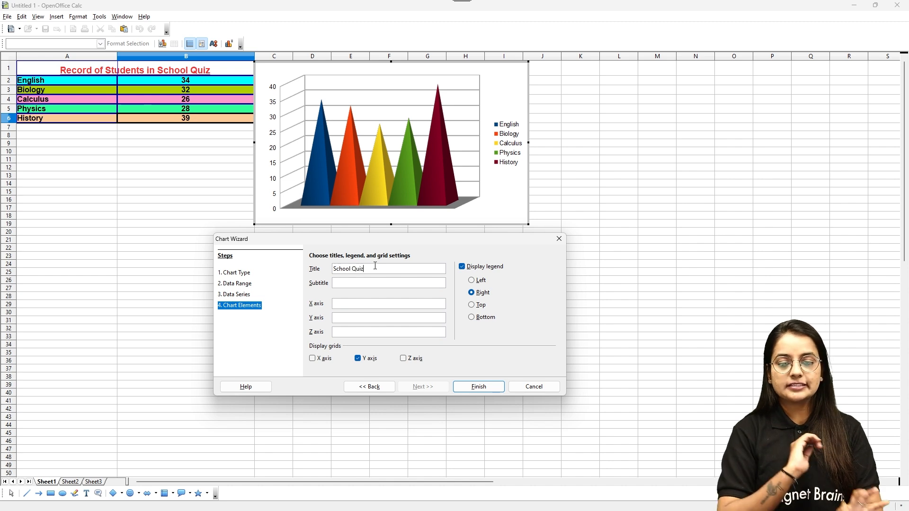
# Set the chart's subtitle to "(2023-24)" and position the legend at the top of the chart
pyautogui.click(372, 283)
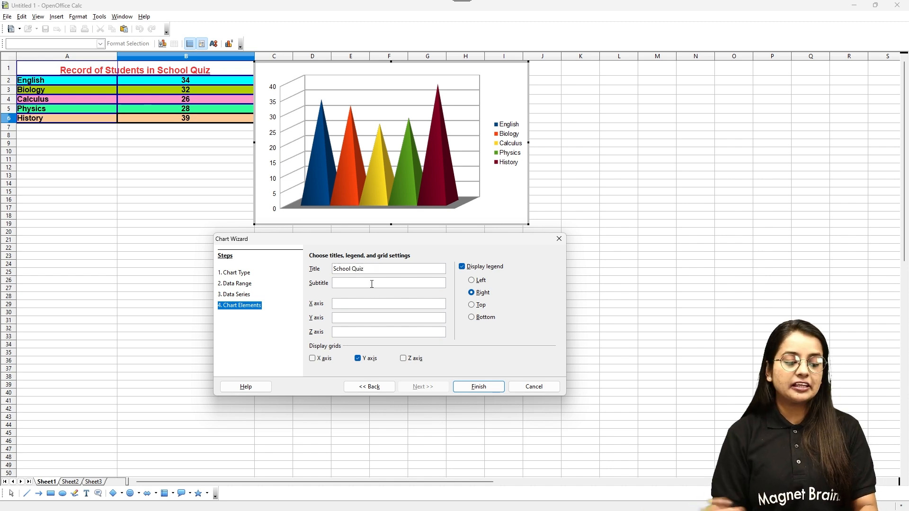
pyautogui.write('Differe')
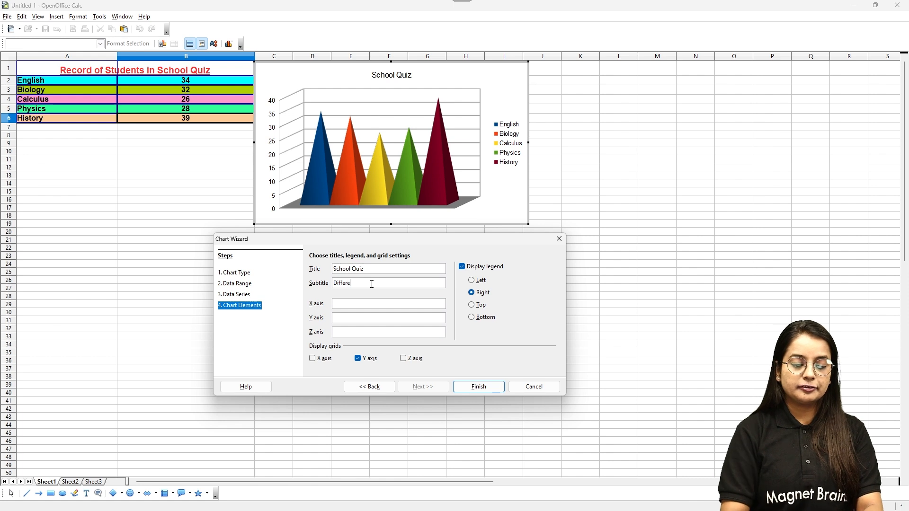
pyautogui.press('BackSpace')
pyautogui.press('BackSpace')
pyautogui.press('BackSpace')
pyautogui.press('BackSpace')
pyautogui.press('BackSpace')
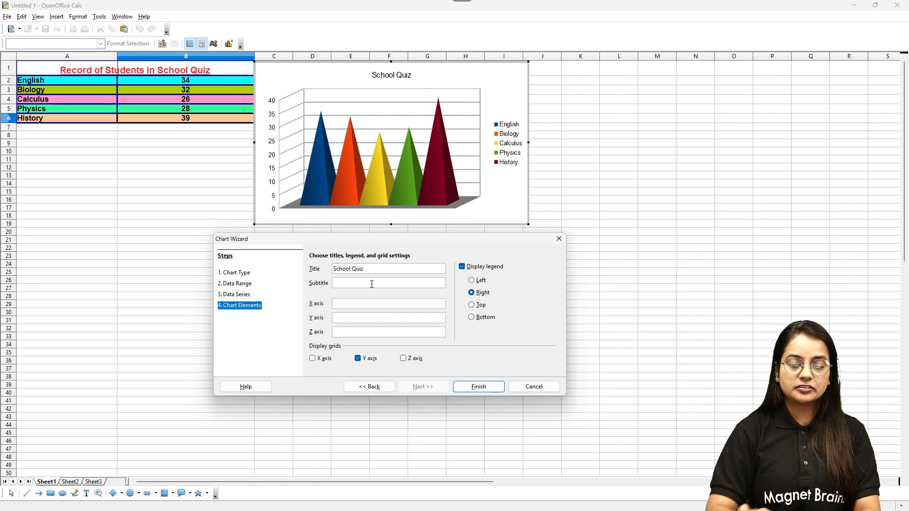
pyautogui.write('(2023-24)')
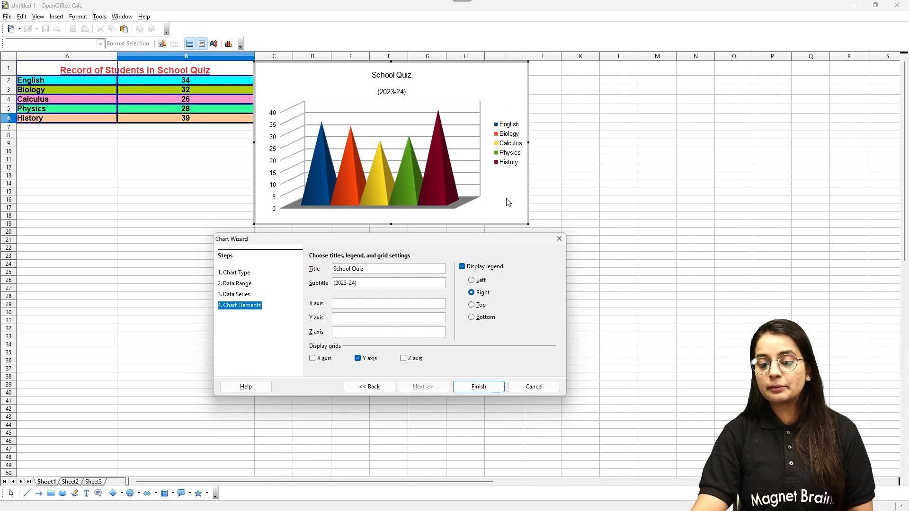
pyautogui.click(480, 306)
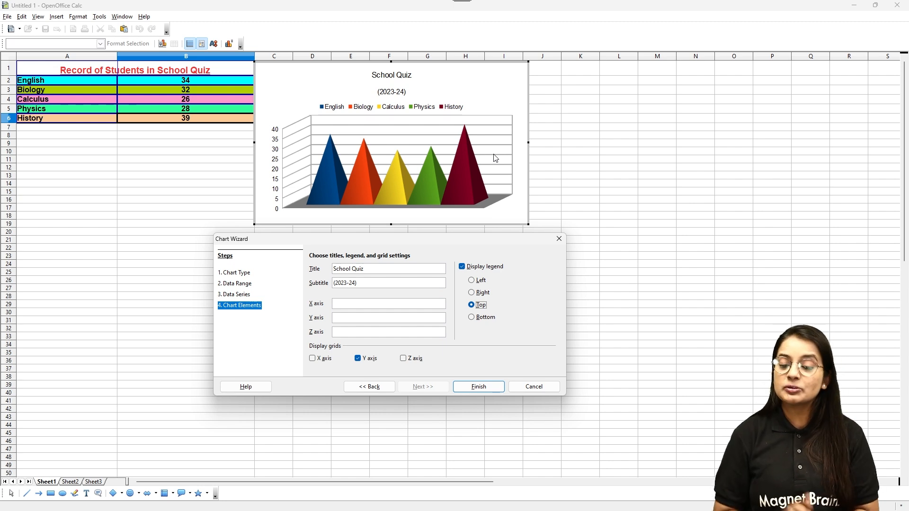
# Compare the chart legend at the bottom, left and top, and position it at the bottom
pyautogui.click(481, 319)
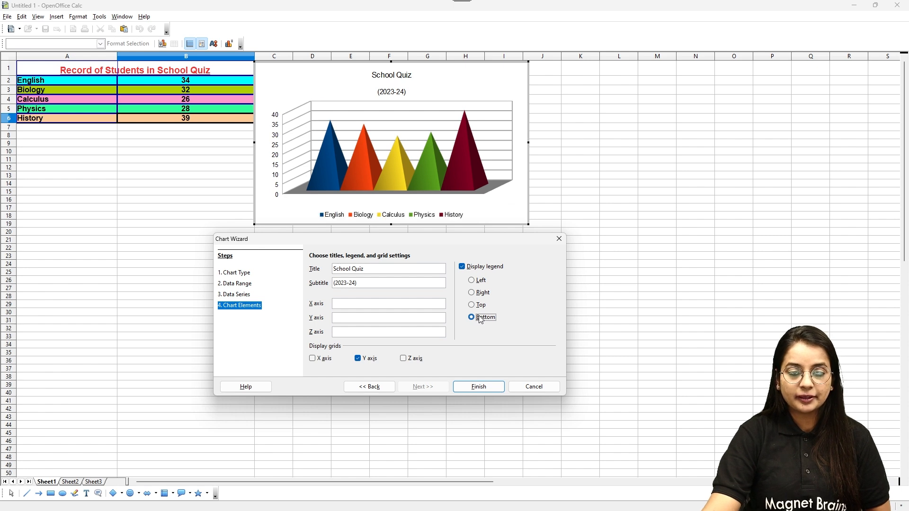
pyautogui.click(477, 281)
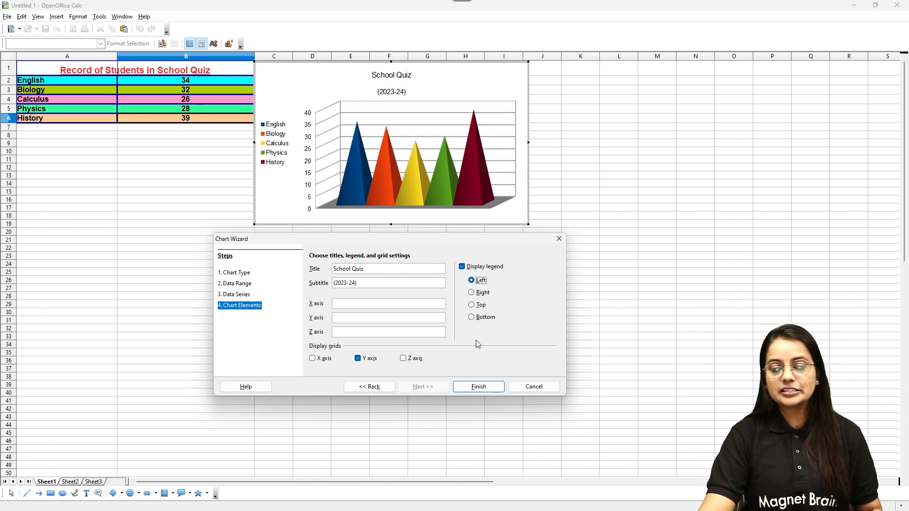
pyautogui.click(472, 319)
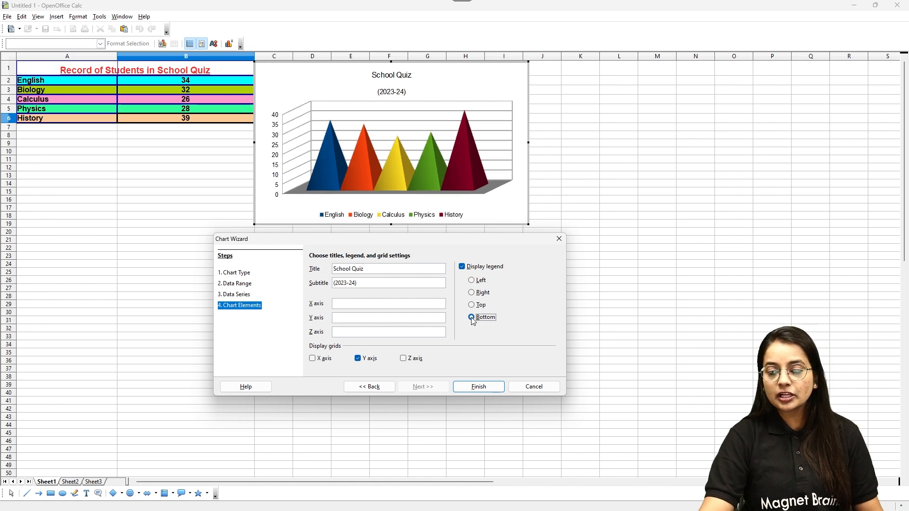
pyautogui.click(473, 305)
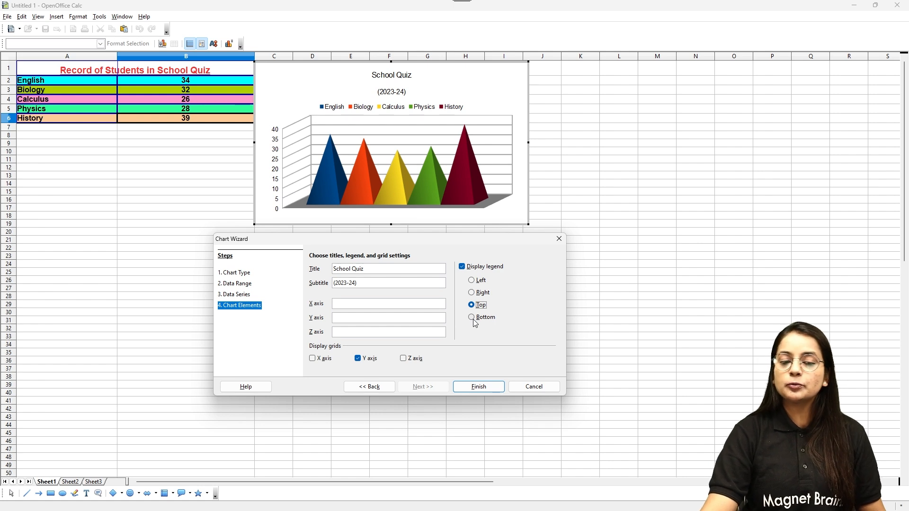
pyautogui.click(472, 318)
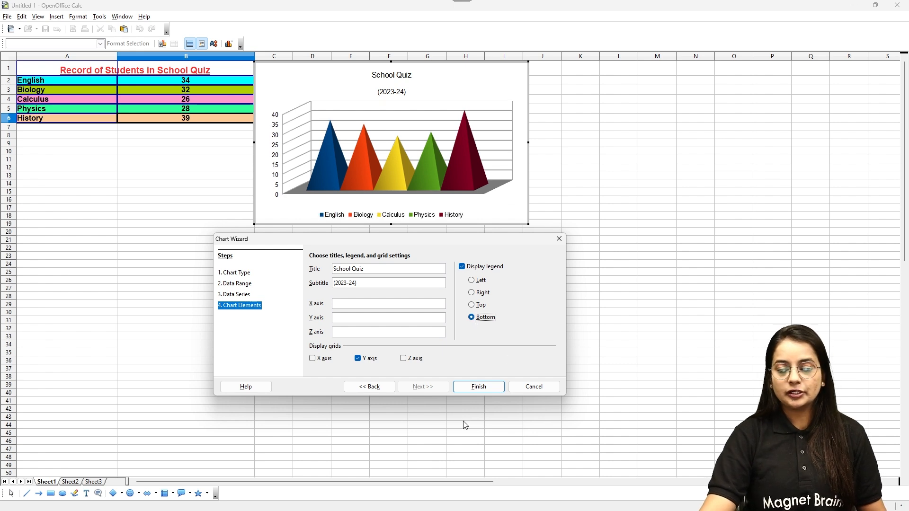
# Title the chart's X axis "Subjects", the Y axis "Number of Students" and the Z axis "Participation"
pyautogui.click(366, 305)
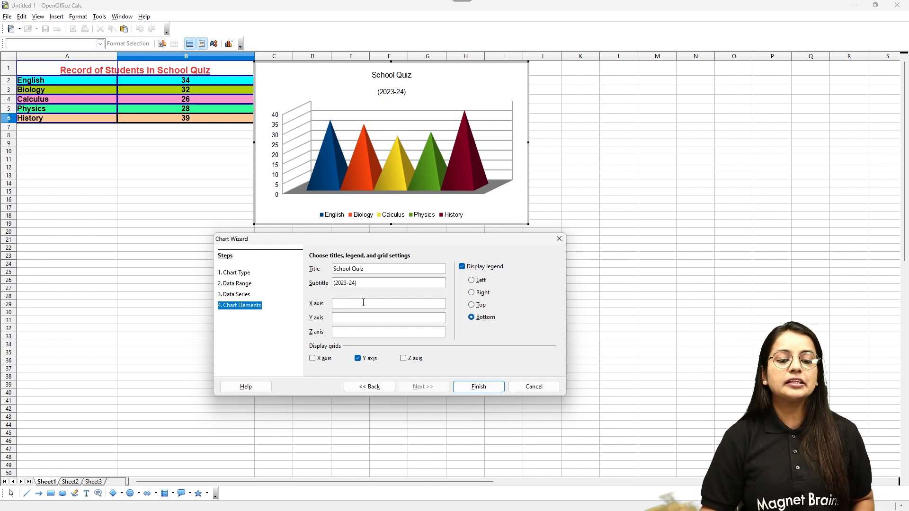
pyautogui.write('Subjects')
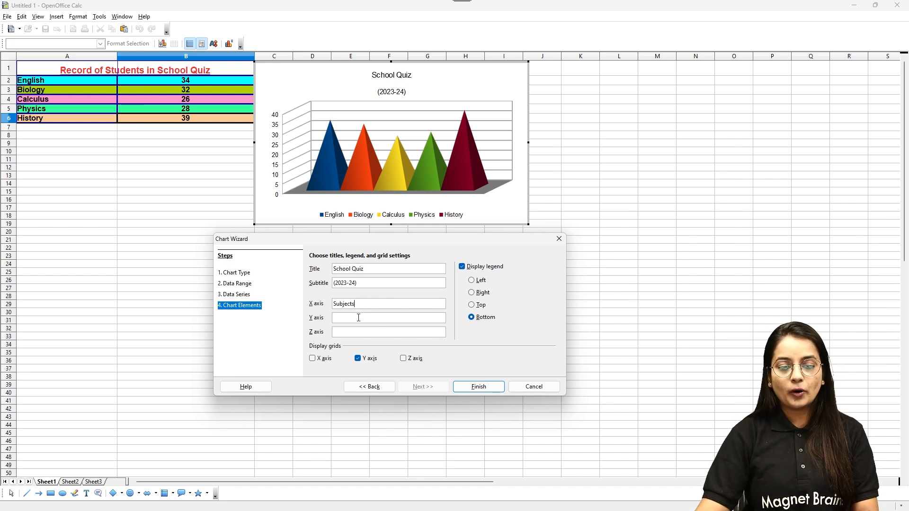
pyautogui.write('Numb')
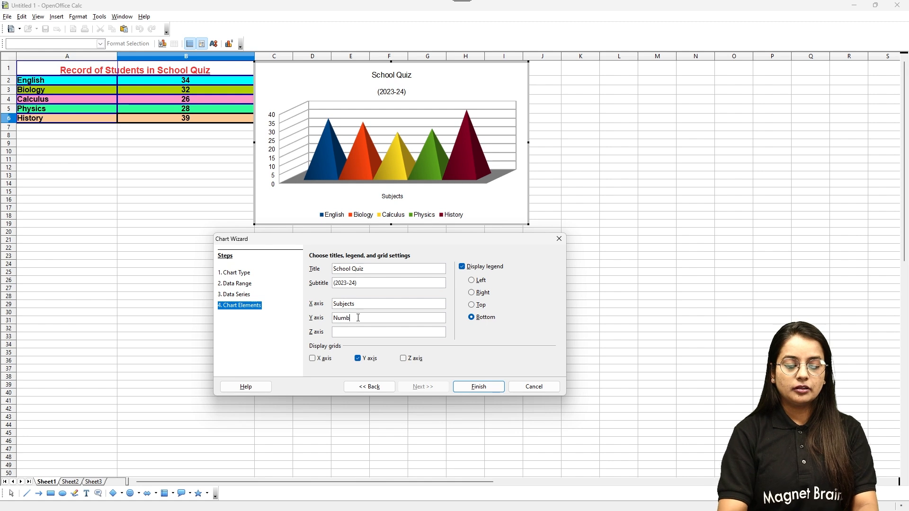
pyautogui.write('er of Students')
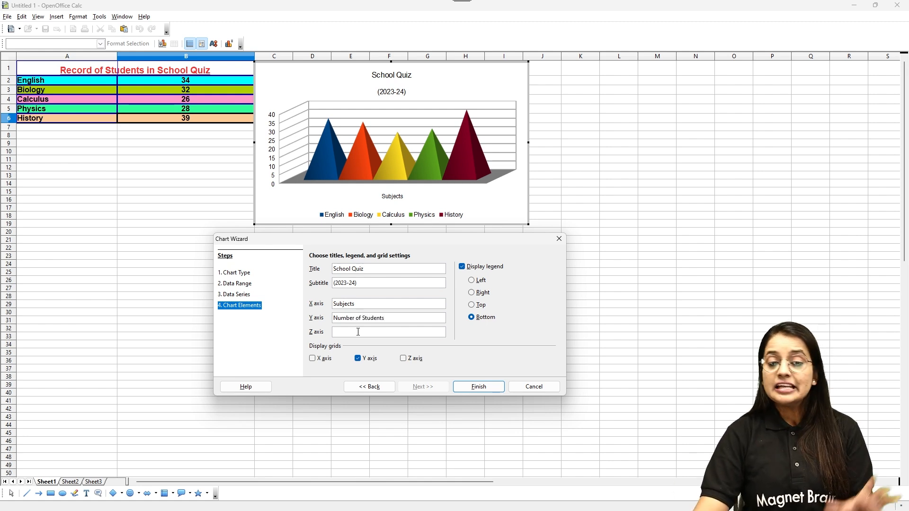
pyautogui.click(359, 332)
pyautogui.write('Participation')
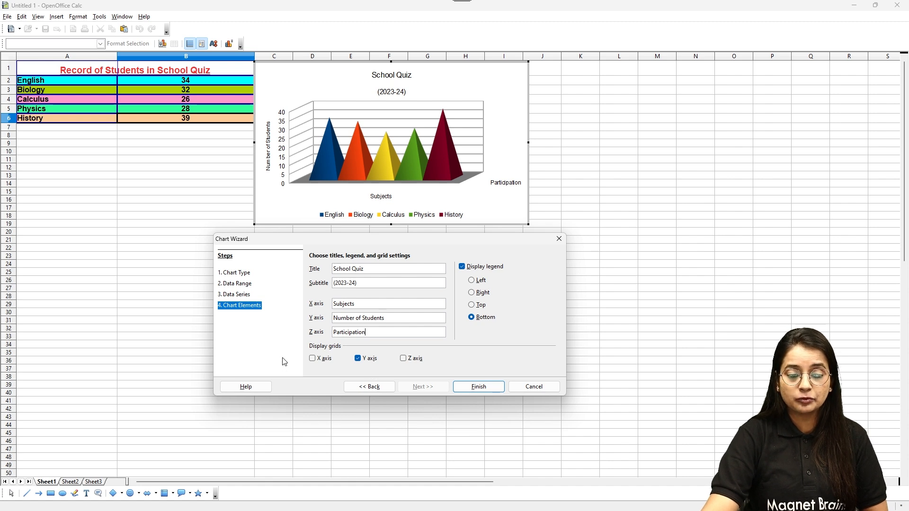
# Try the X-axis and Z-axis grids, keep only the Y-axis grid, and finish the chart wizard
pyautogui.click(314, 359)
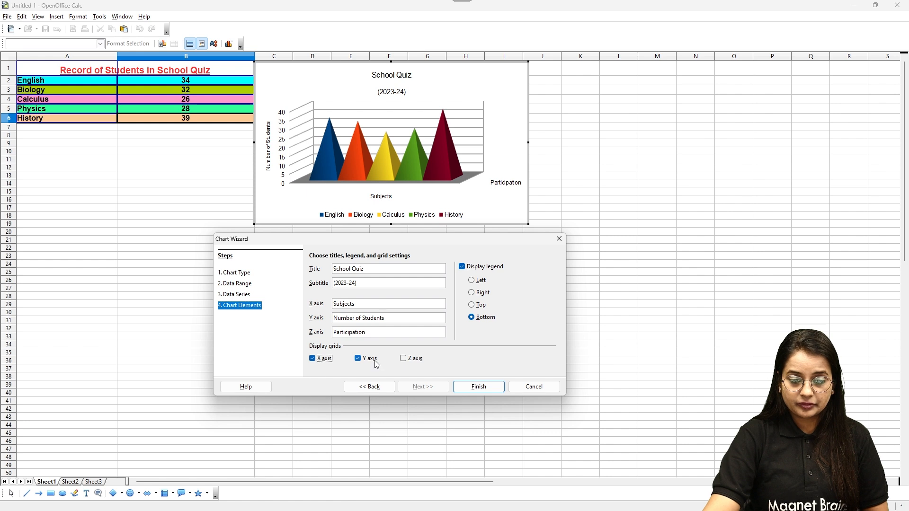
pyautogui.click(409, 360)
pyautogui.click(409, 360)
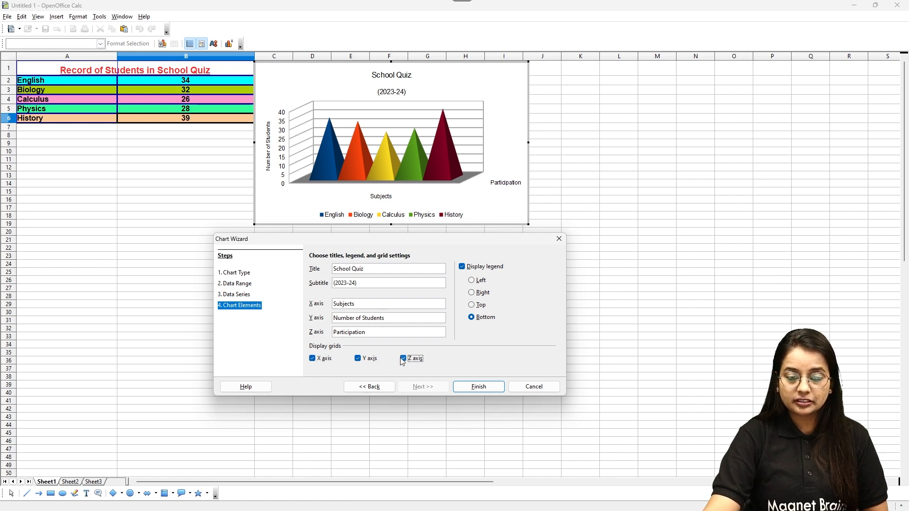
pyautogui.click(313, 360)
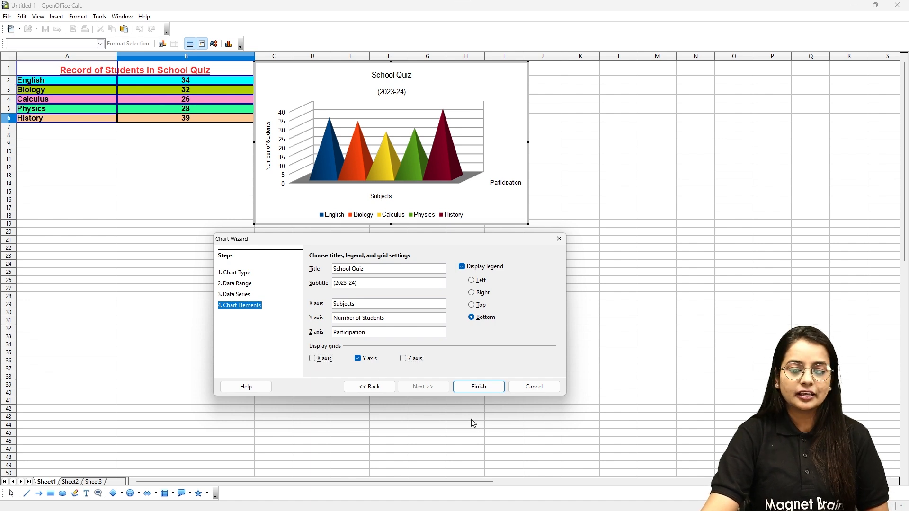
pyautogui.click(479, 388)
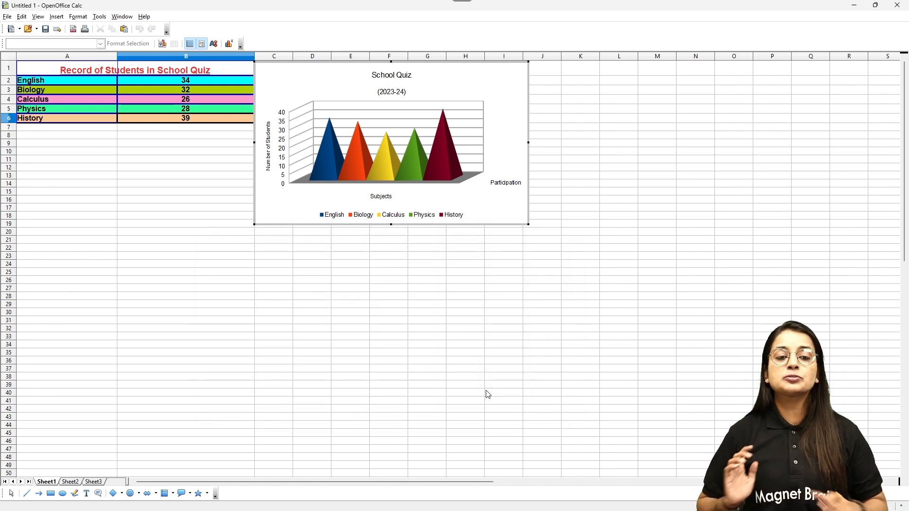
# Leave chart editing, shift the chart slightly away from the data table, and return to the sheet's heading cell
pyautogui.click(481, 73)
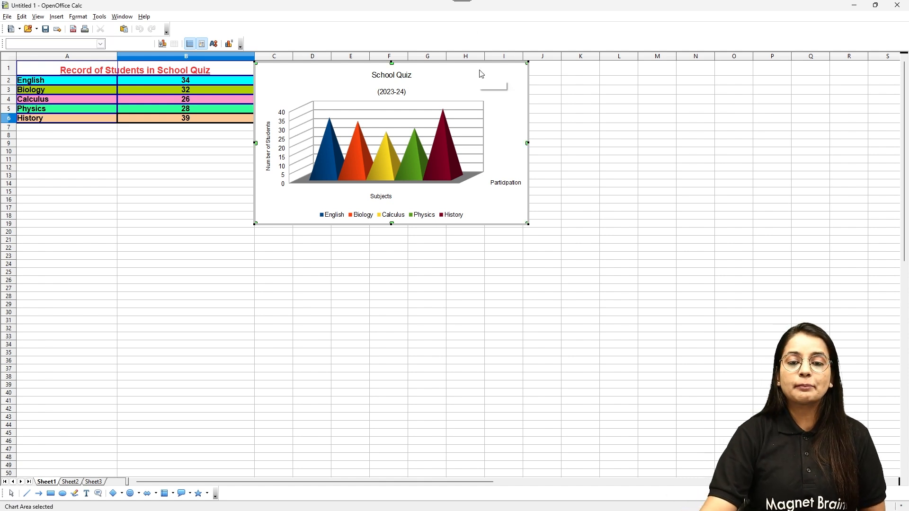
pyautogui.press('Escape')
pyautogui.click(336, 92)
pyautogui.moveTo(336, 92); pyautogui.dragTo(341, 92)
pyautogui.click(166, 232)
pyautogui.click(269, 105)
pyautogui.click(249, 87)
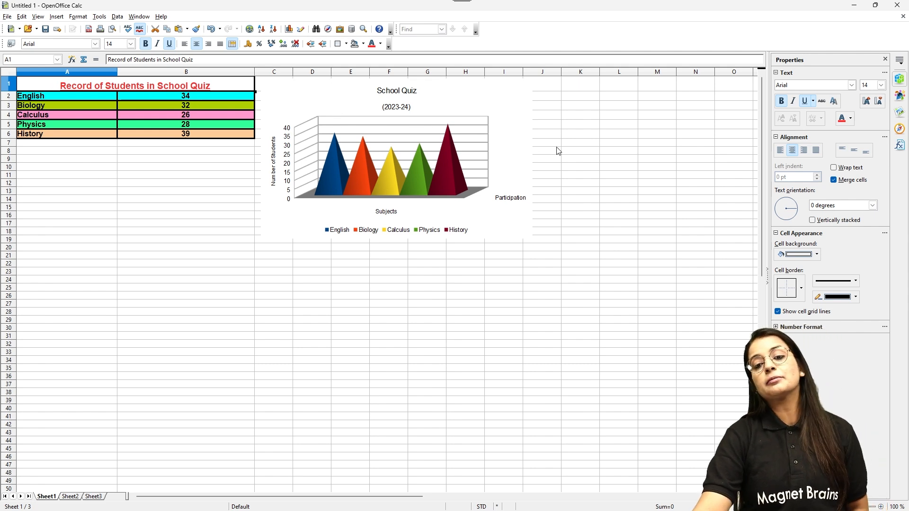
# Place the chart's edge against the data table and shrink the chart to about 10.85 cm wide and 5.39 cm high
pyautogui.click(628, 161)
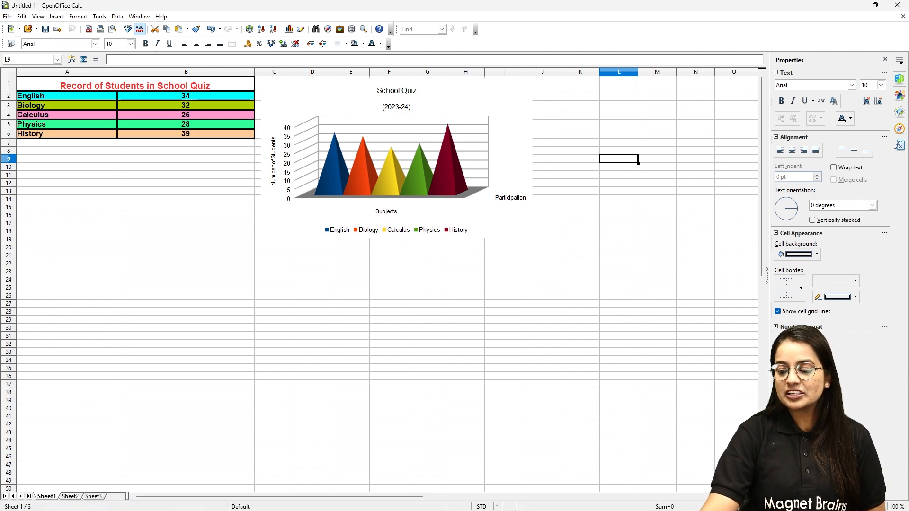
pyautogui.moveTo(850, 507); pyautogui.dragTo(852, 507)
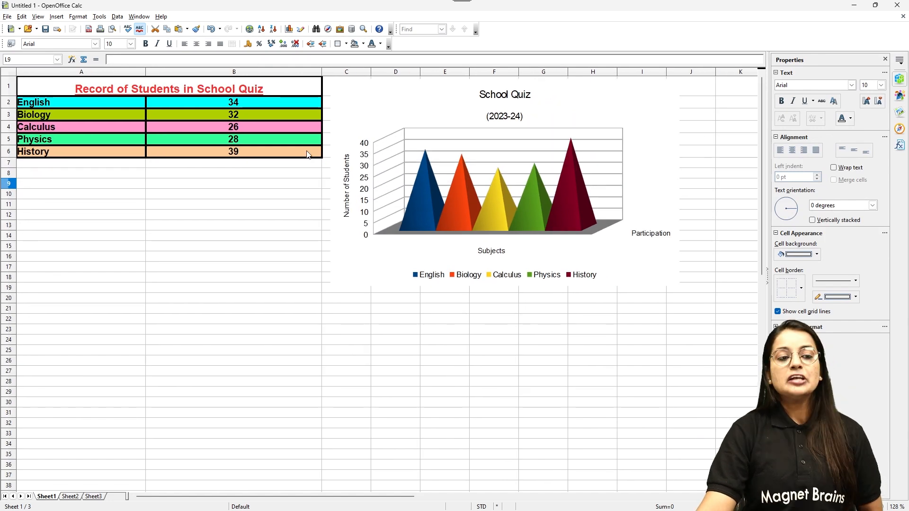
pyautogui.click(334, 105)
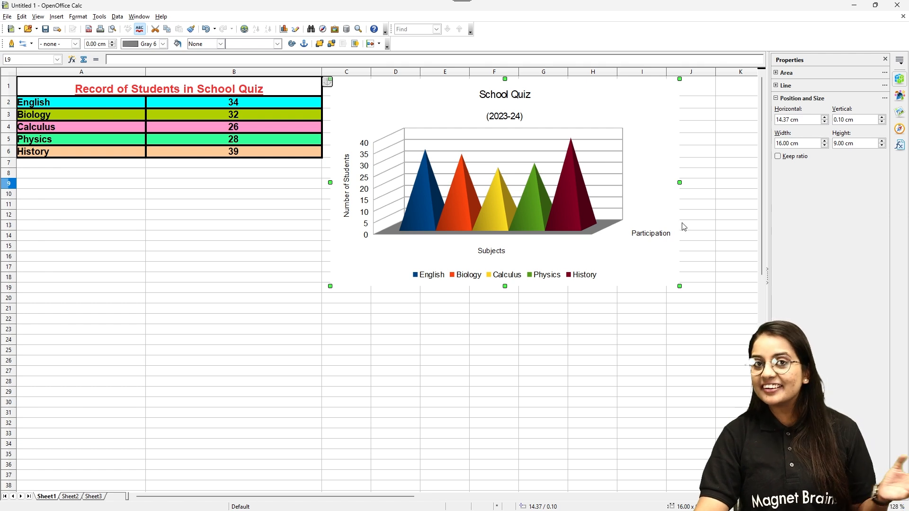
pyautogui.moveTo(330, 183); pyautogui.dragTo(322, 186)
pyautogui.moveTo(680, 286); pyautogui.dragTo(558, 203)
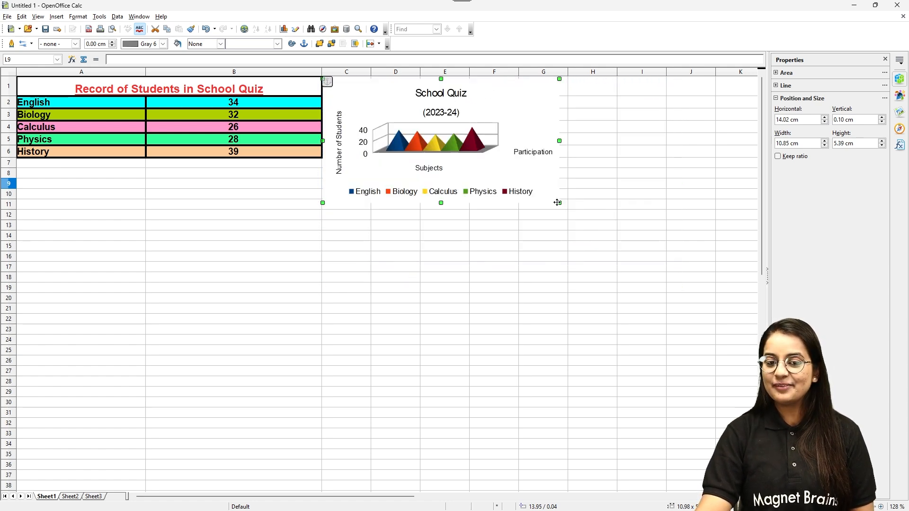
# Try widening the chart to about 12.46 cm, and undo that resize
pyautogui.click(540, 293)
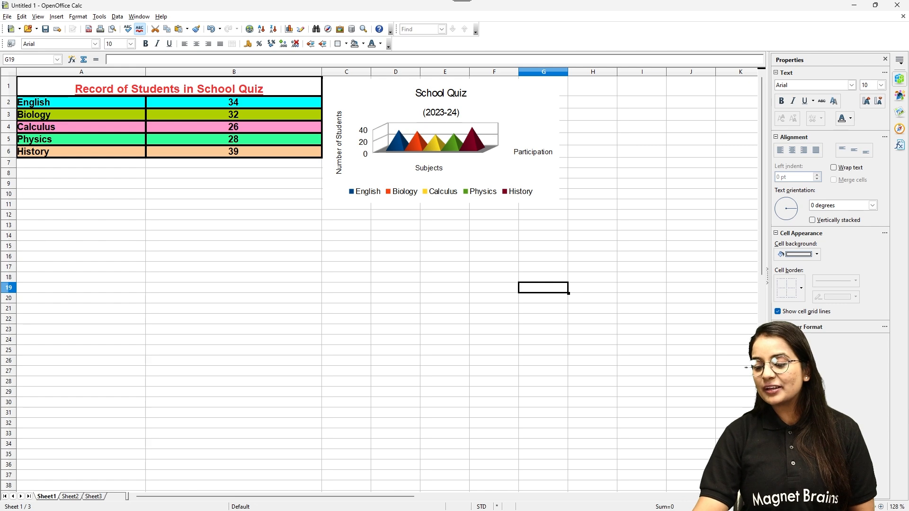
pyautogui.click(861, 507)
pyautogui.click(859, 507)
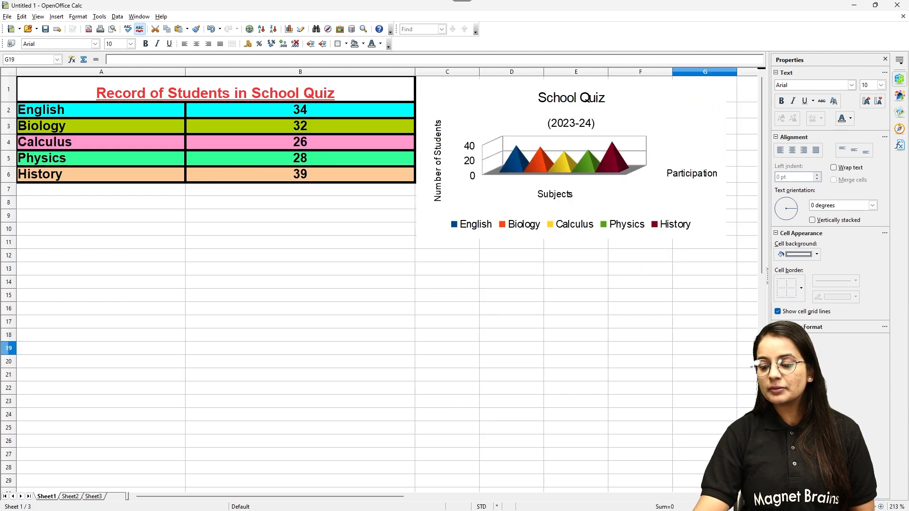
pyautogui.click(857, 507)
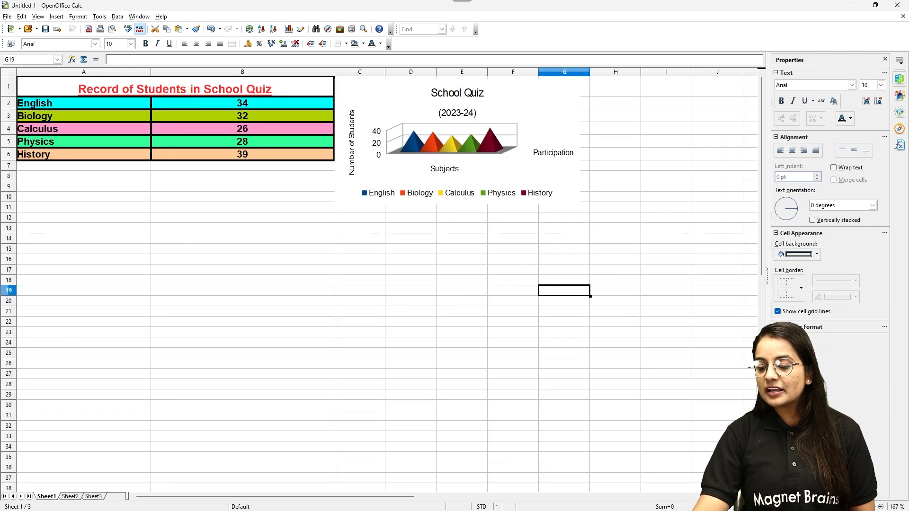
pyautogui.click(857, 508)
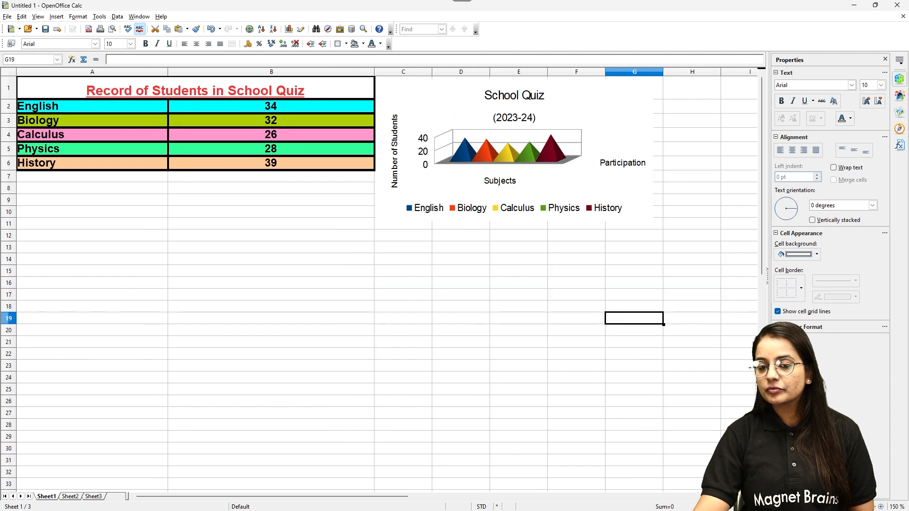
pyautogui.click(652, 105)
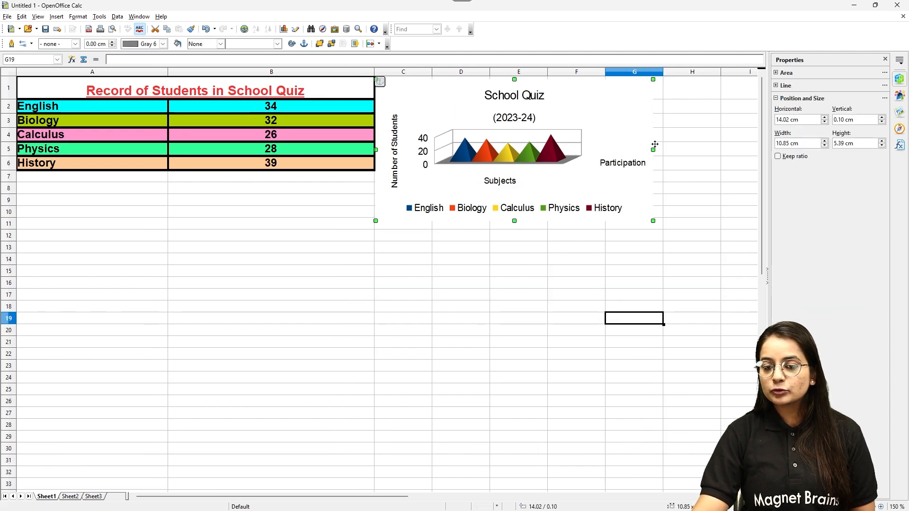
pyautogui.moveTo(654, 150); pyautogui.dragTo(694, 149)
pyautogui.hotkey('ctrl', 'z')
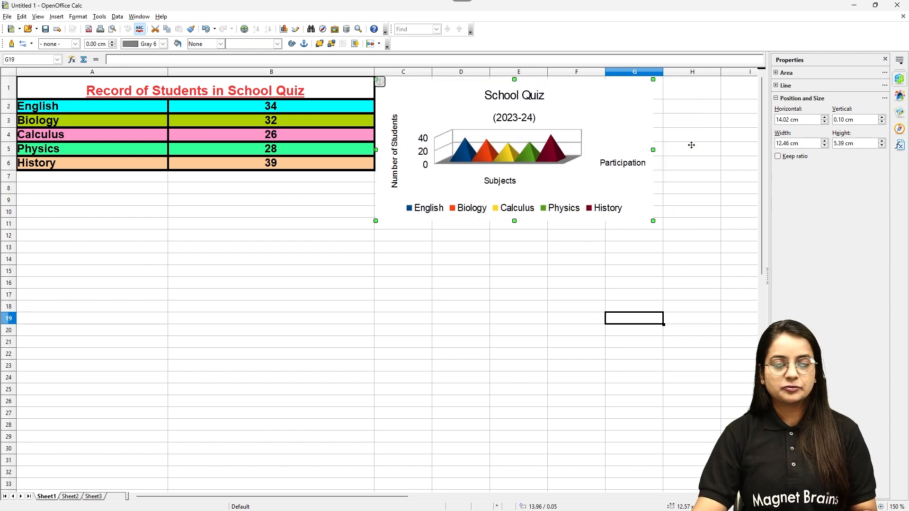
pyautogui.click(691, 247)
# Stretch the chart downward to a height of about 7.80 cm
pyautogui.click(651, 177)
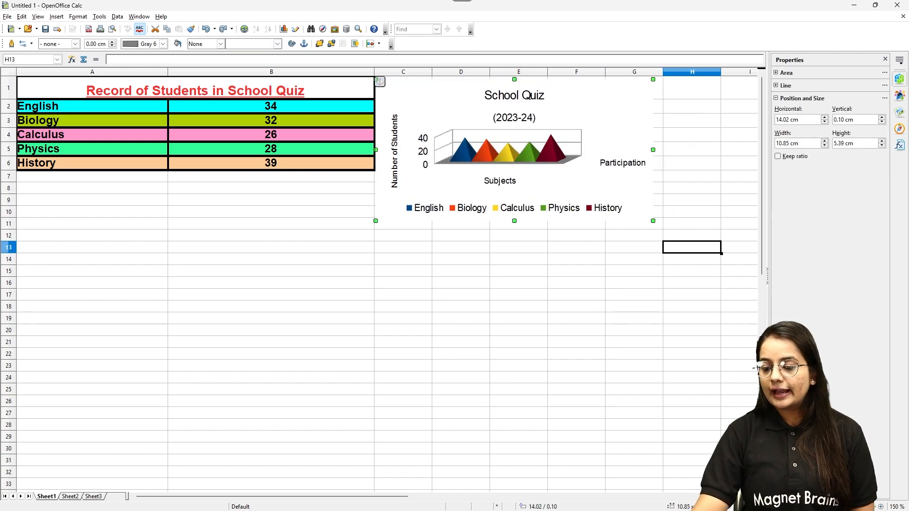
pyautogui.moveTo(858, 507); pyautogui.dragTo(860, 506)
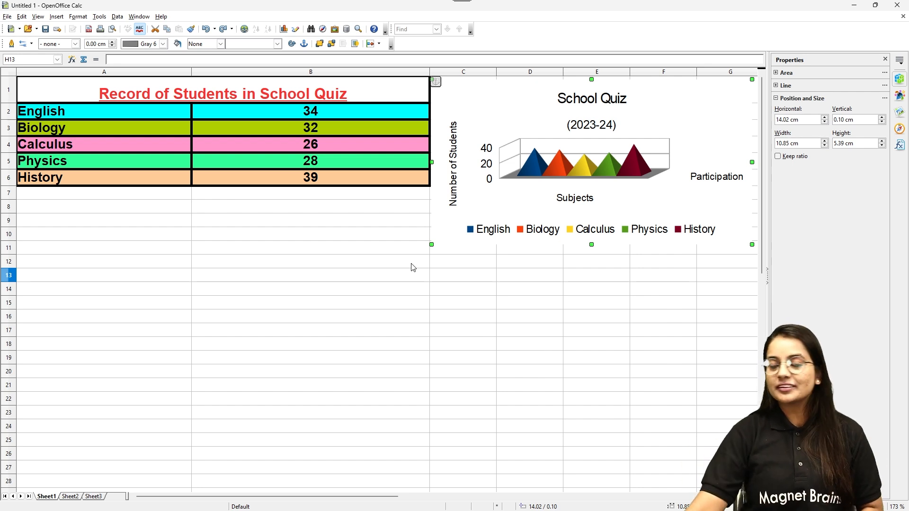
pyautogui.moveTo(591, 244); pyautogui.dragTo(595, 319)
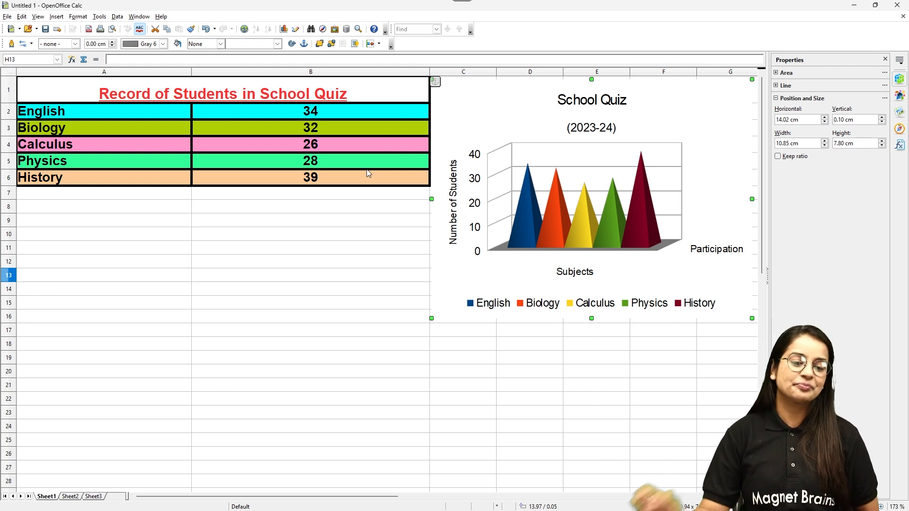
# Save the spreadsheet in the Documents folder as an ODF spreadsheet named "School_Quiz_"
pyautogui.click(8, 19)
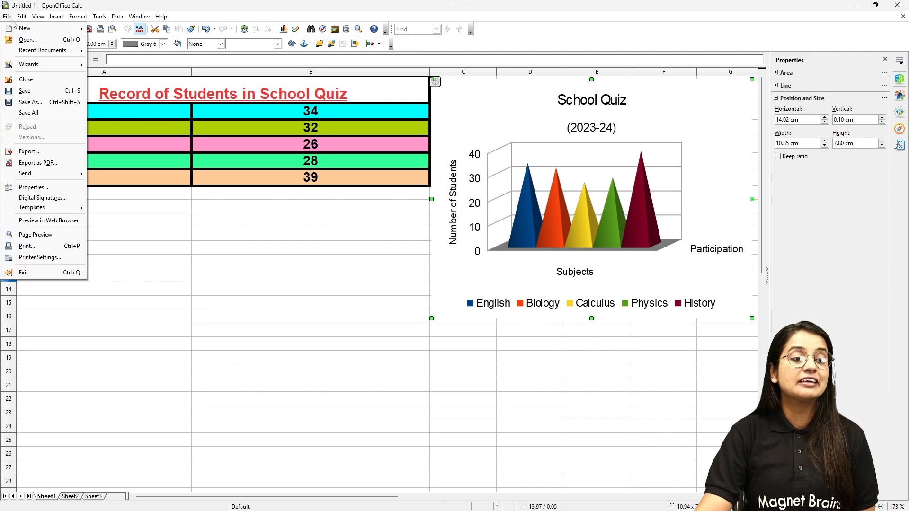
pyautogui.click(26, 96)
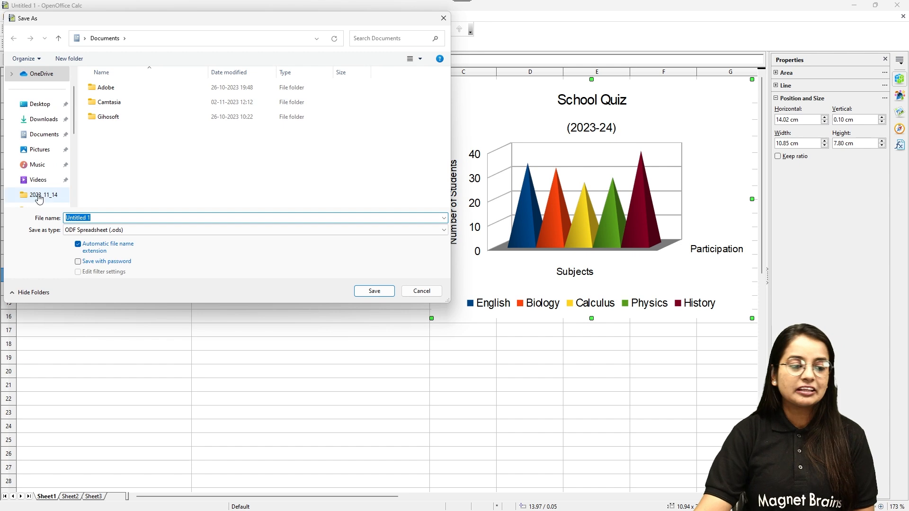
pyautogui.write('Quiz')
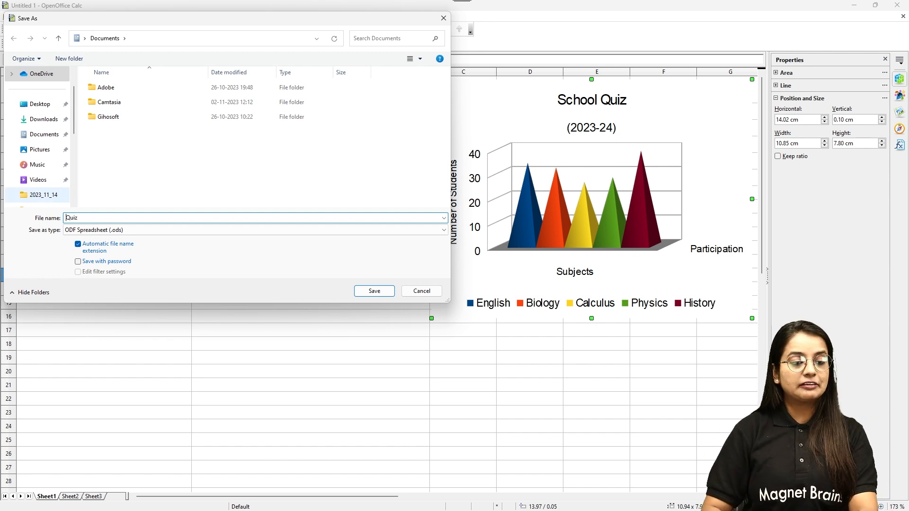
pyautogui.write('Studenyt')
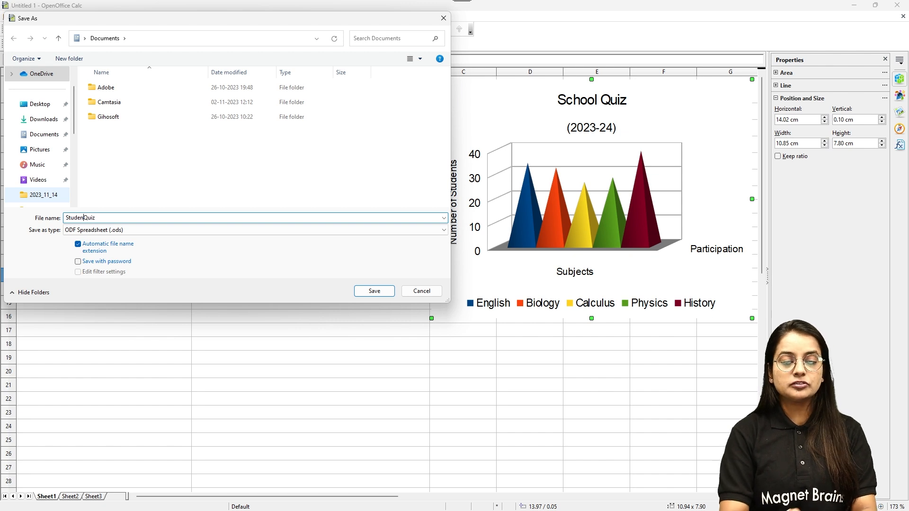
pyautogui.press('BackSpace')
pyautogui.press('BackSpace')
pyautogui.press('BackSpace')
pyautogui.press('BackSpace')
pyautogui.press('BackSpace')
pyautogui.press('BackSpace')
pyautogui.press('BackSpace')
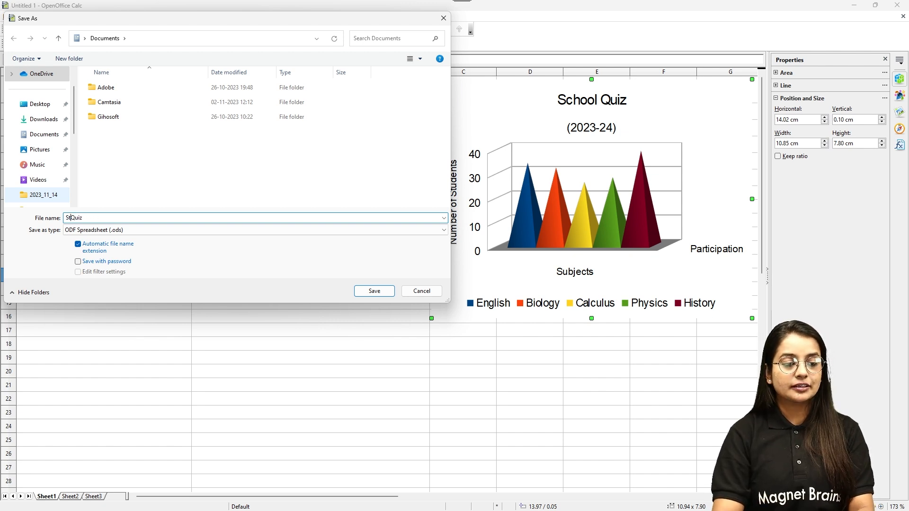
pyautogui.write('chool')
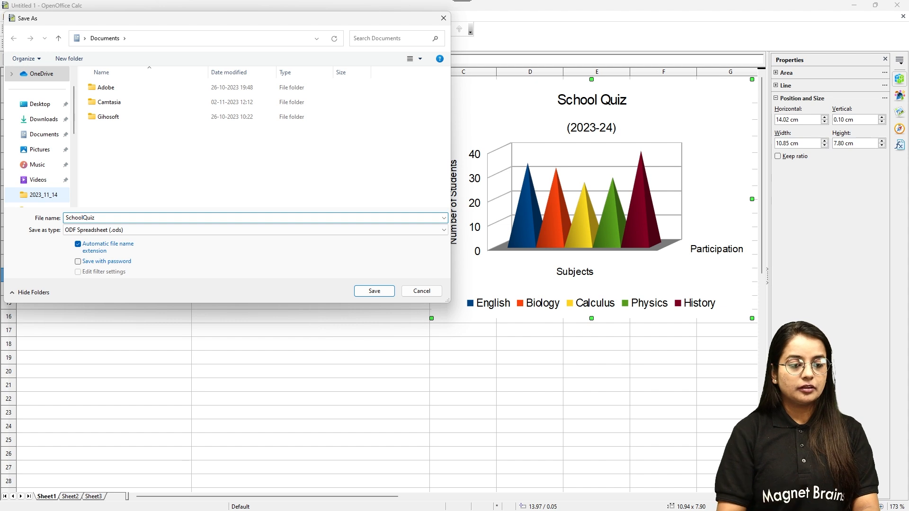
pyautogui.write('_')
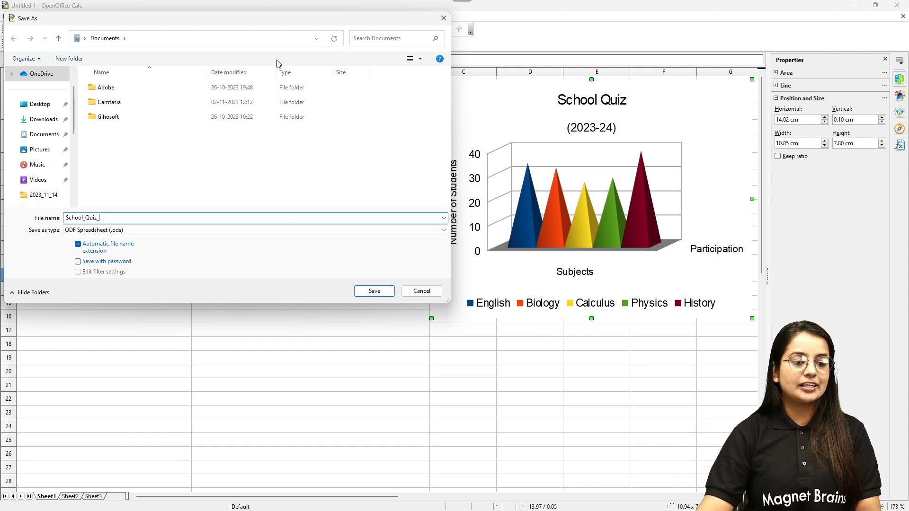
pyautogui.click(368, 292)
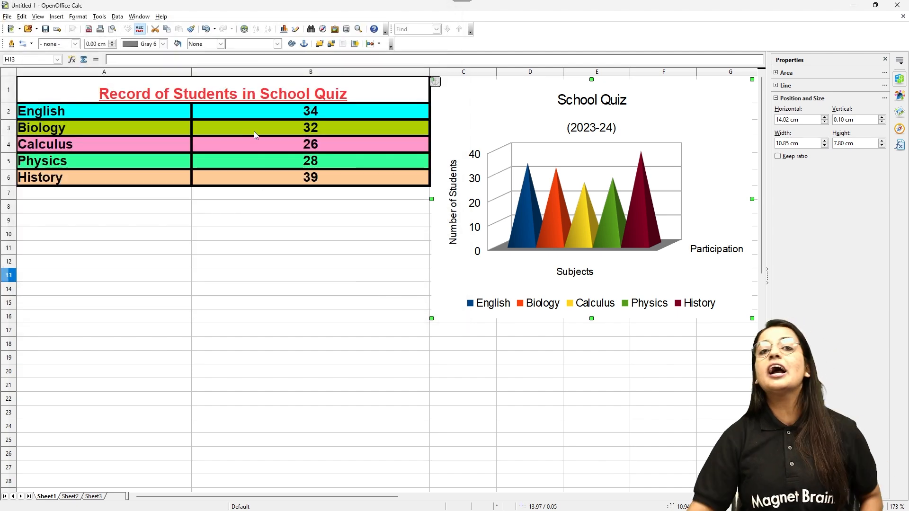